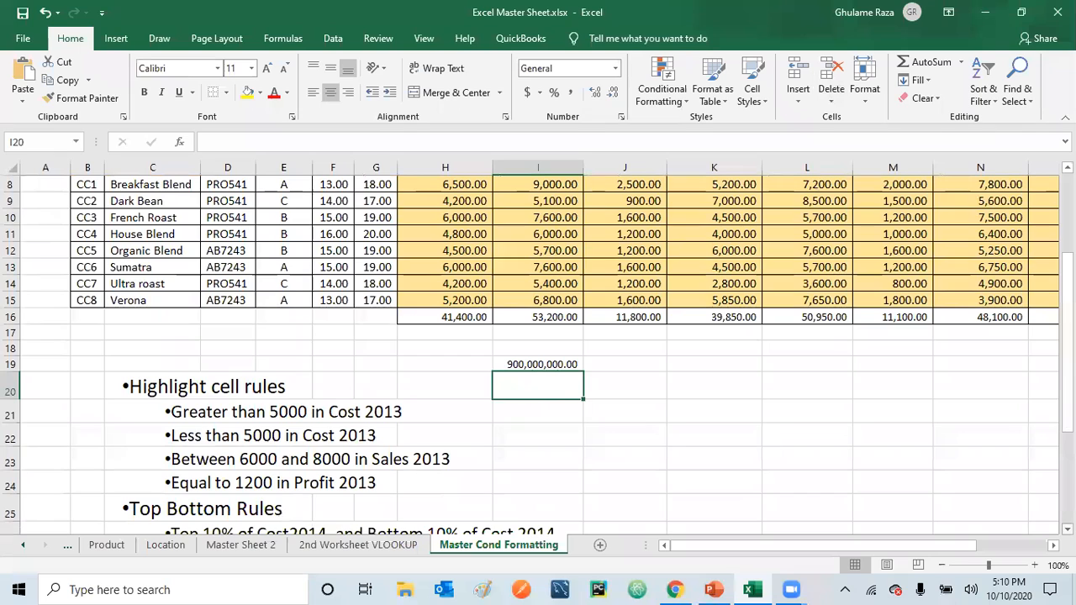
Highlight the Total Cost 2013 values in H8:H15 that are greater than 5000 with Light Red Fill with Dark Red Text
scroll(538, 353, down, 4)
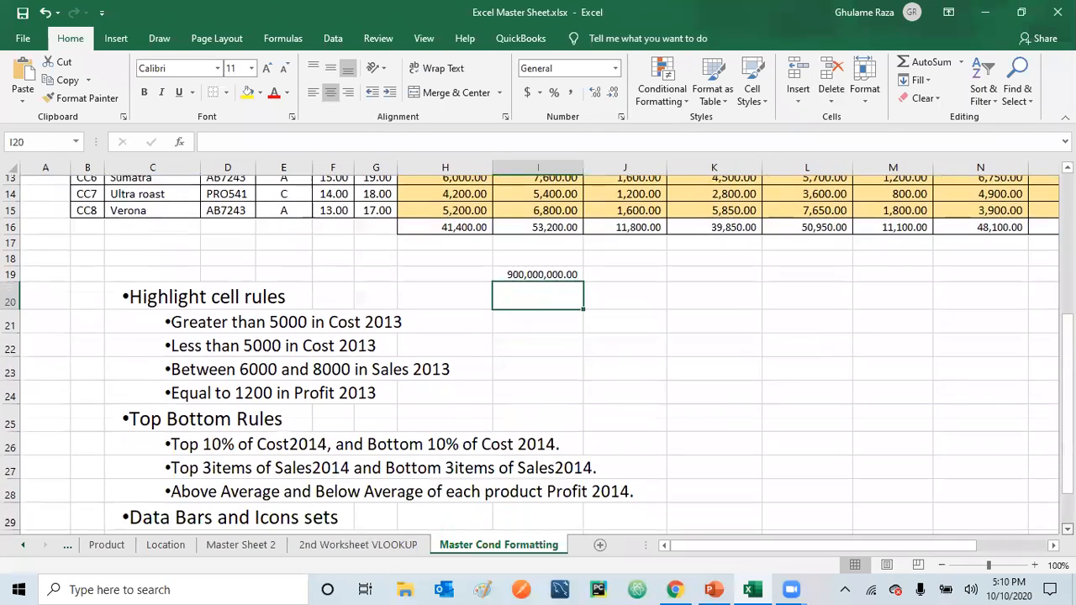
scroll(538, 353, down, 1)
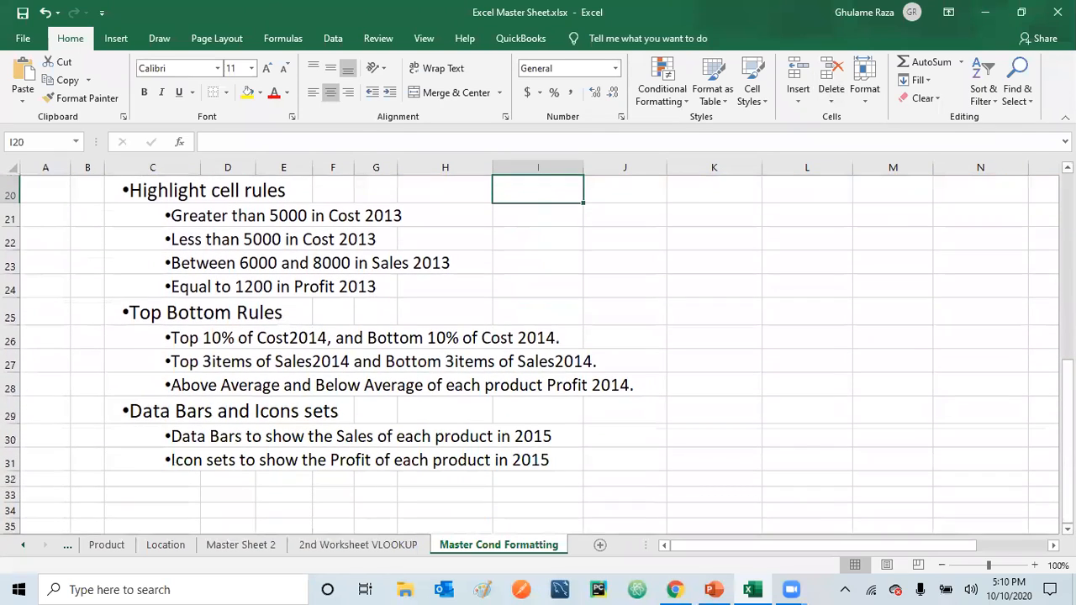
scroll(539, 353, up, 4)
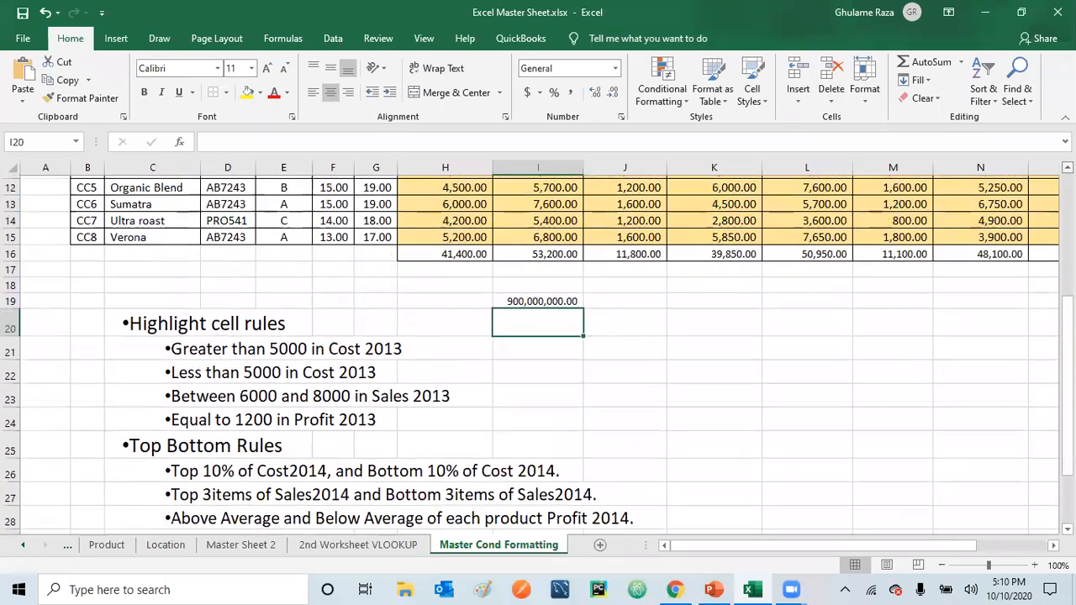
scroll(857, 291, up, 2)
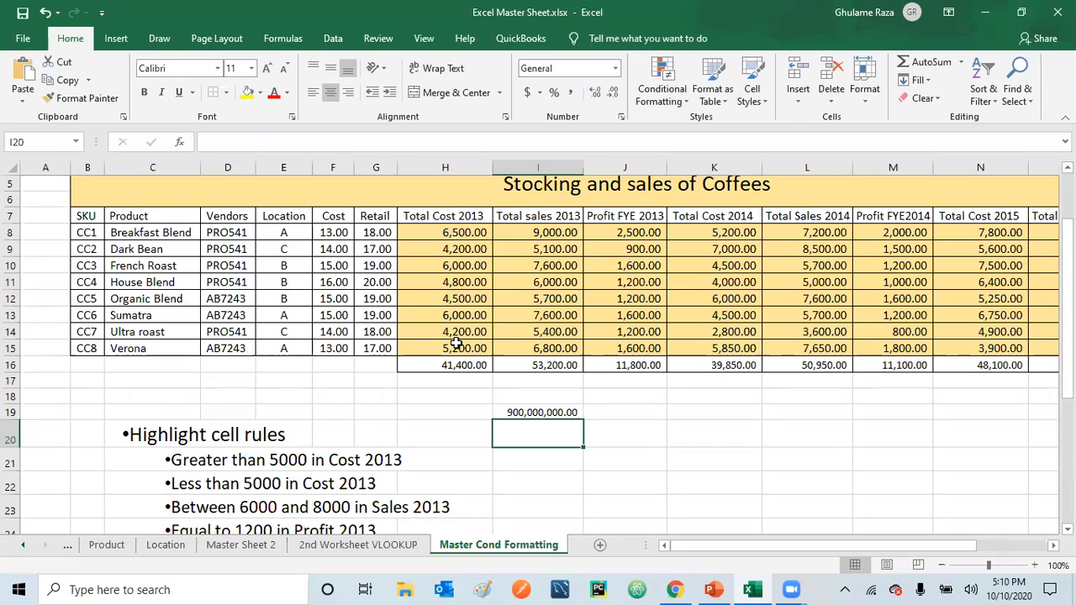
click(459, 232)
drag(458, 232, 449, 348)
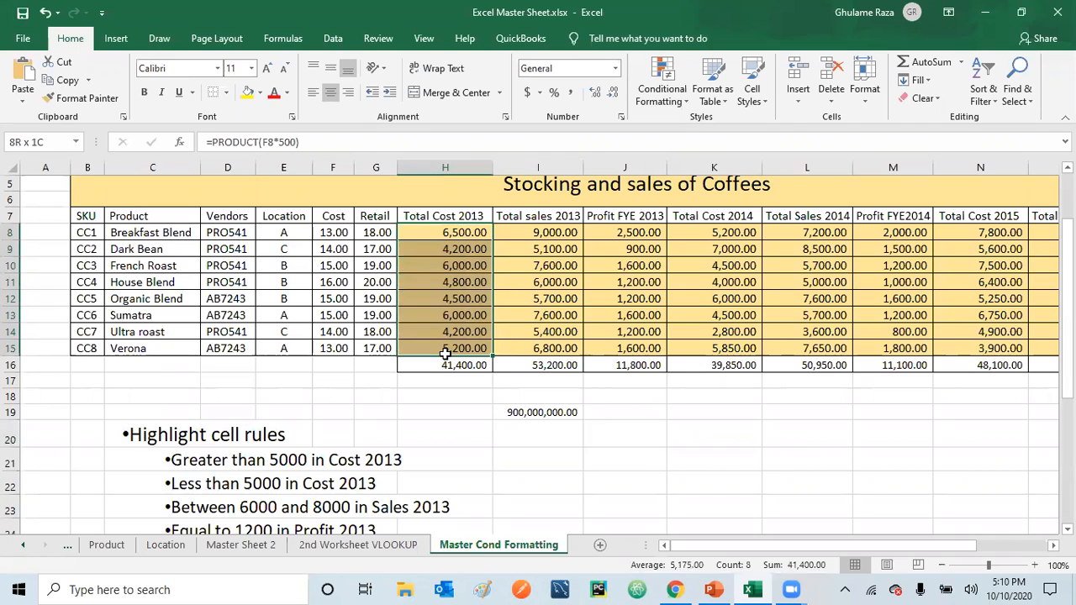
click(681, 99)
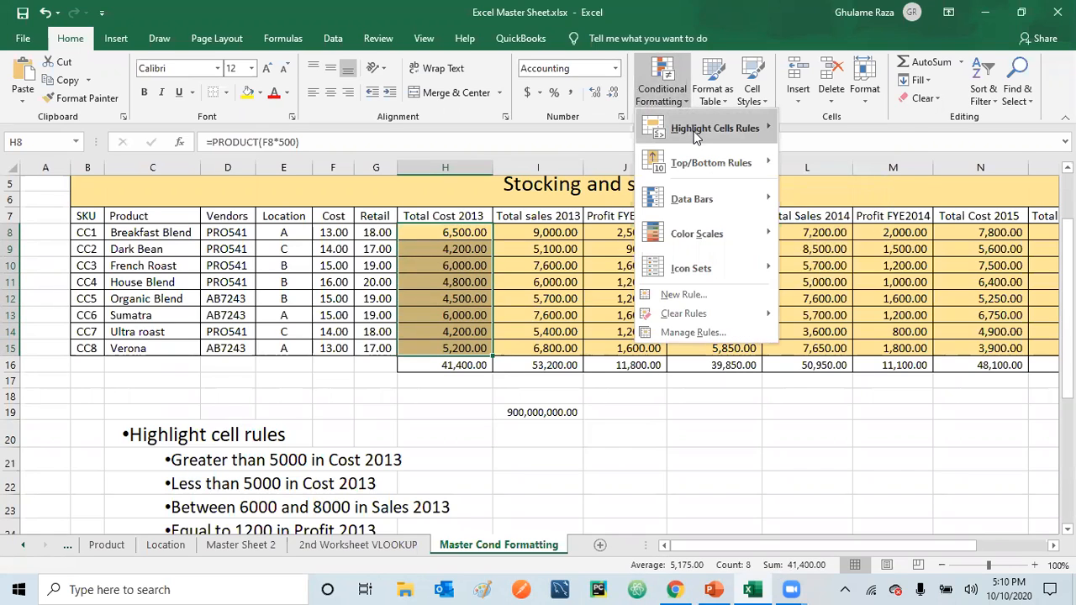
mouse_move(696, 137)
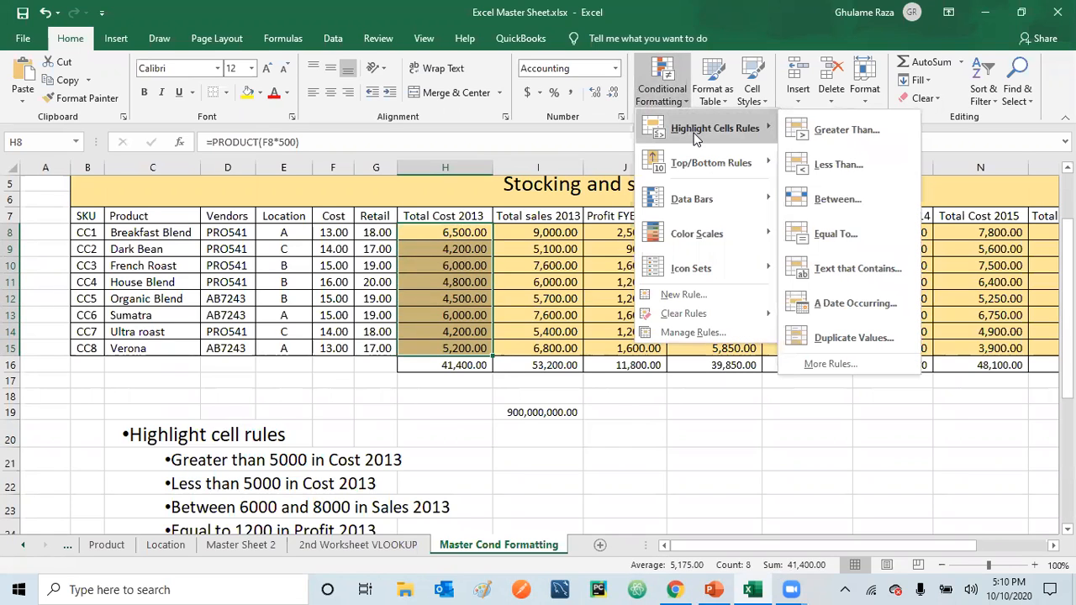
click(849, 129)
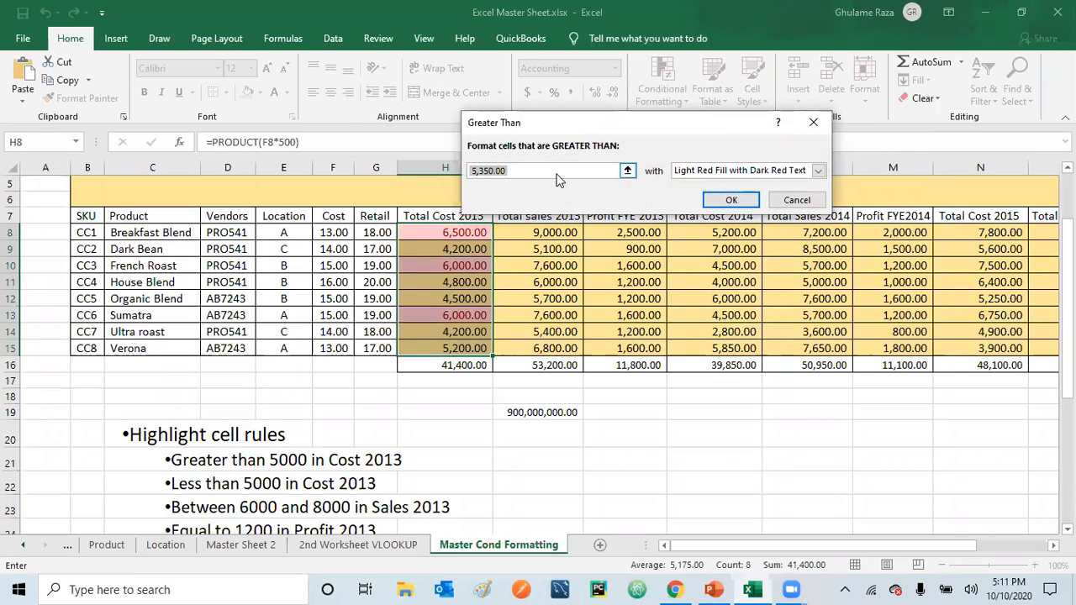
text(5000)
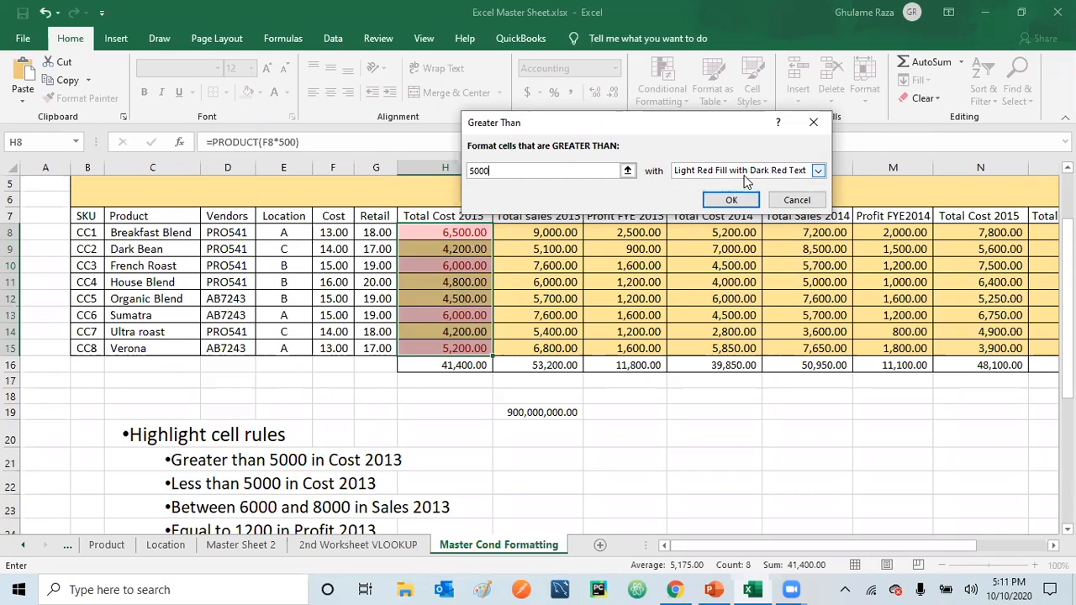
click(731, 201)
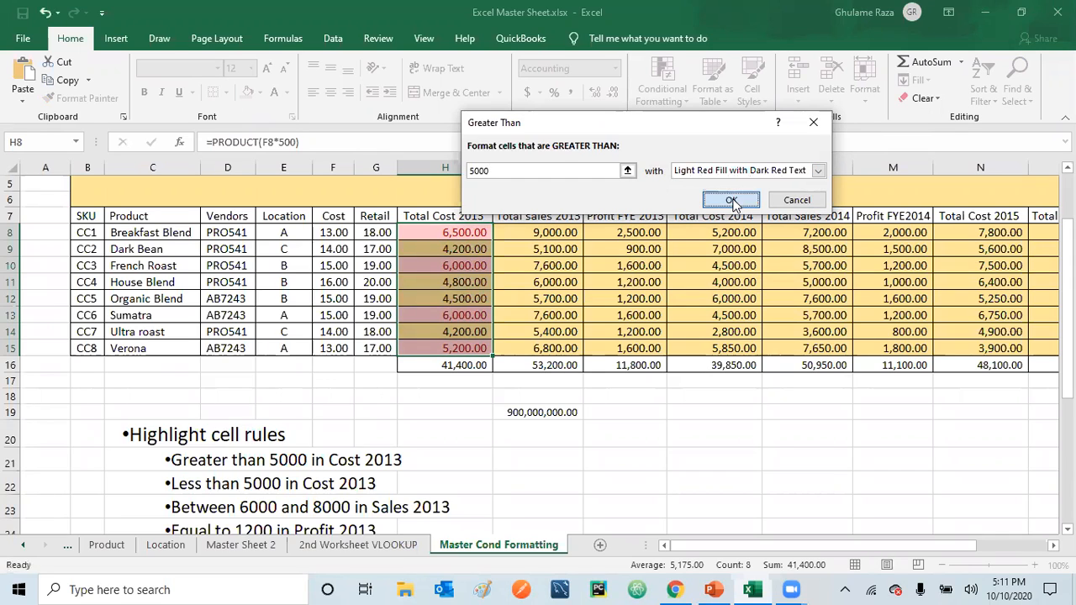
click(511, 428)
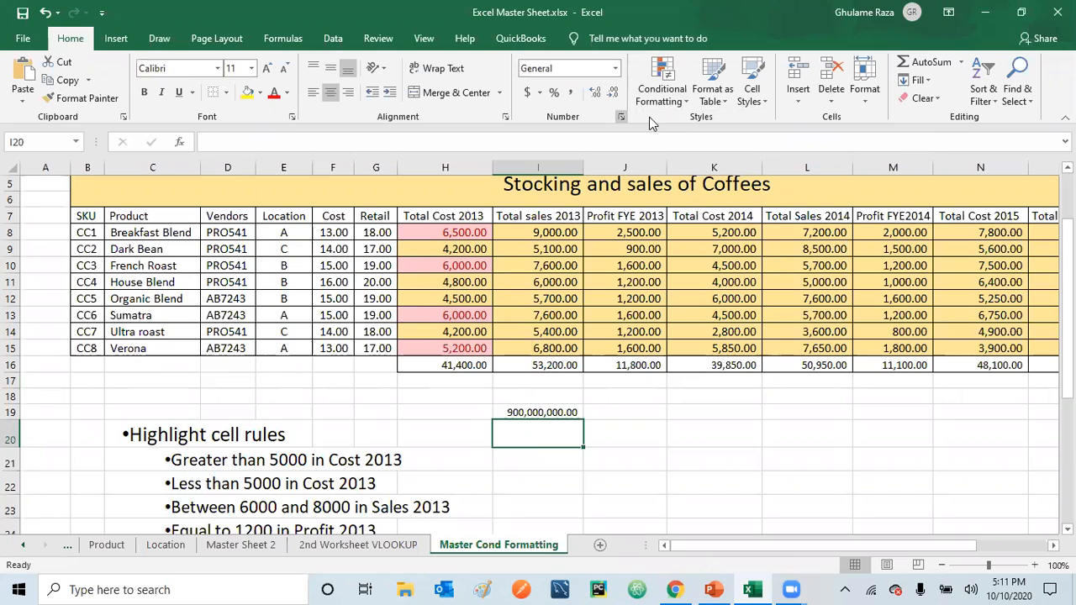
click(689, 99)
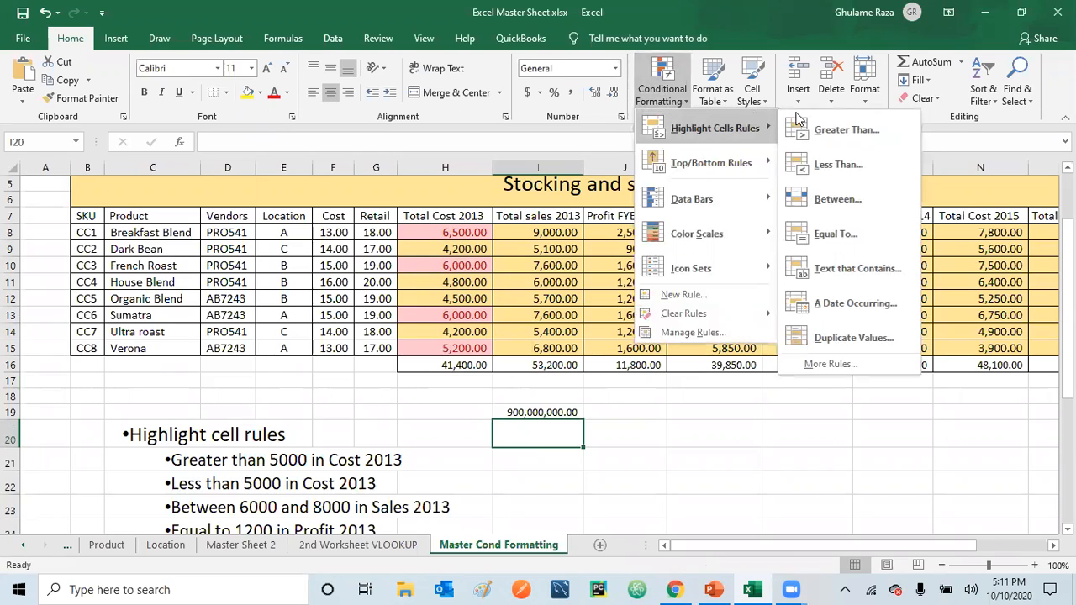
click(838, 164)
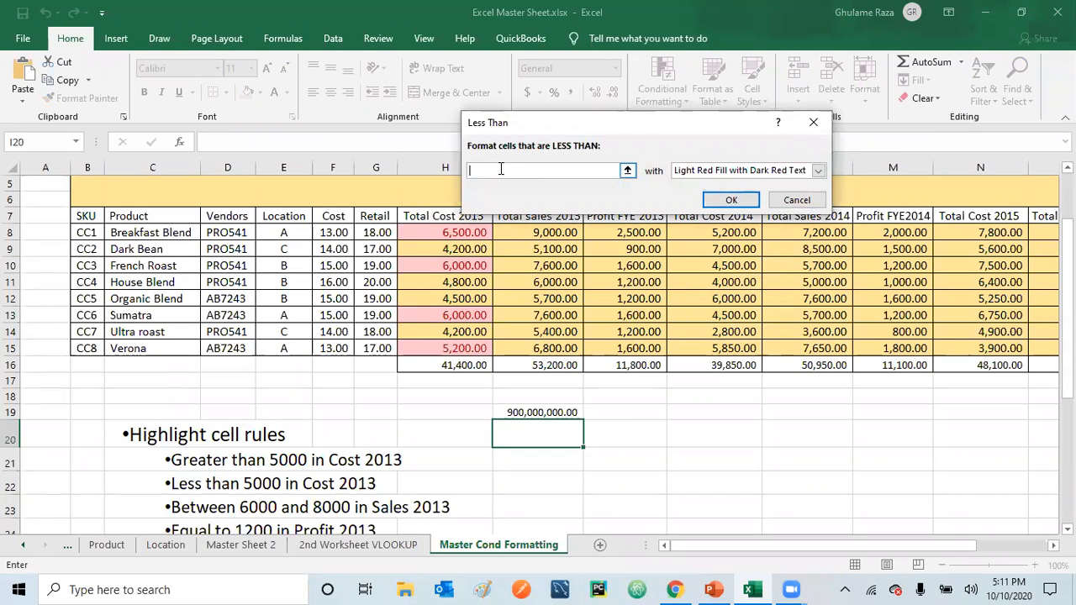
text(5000)
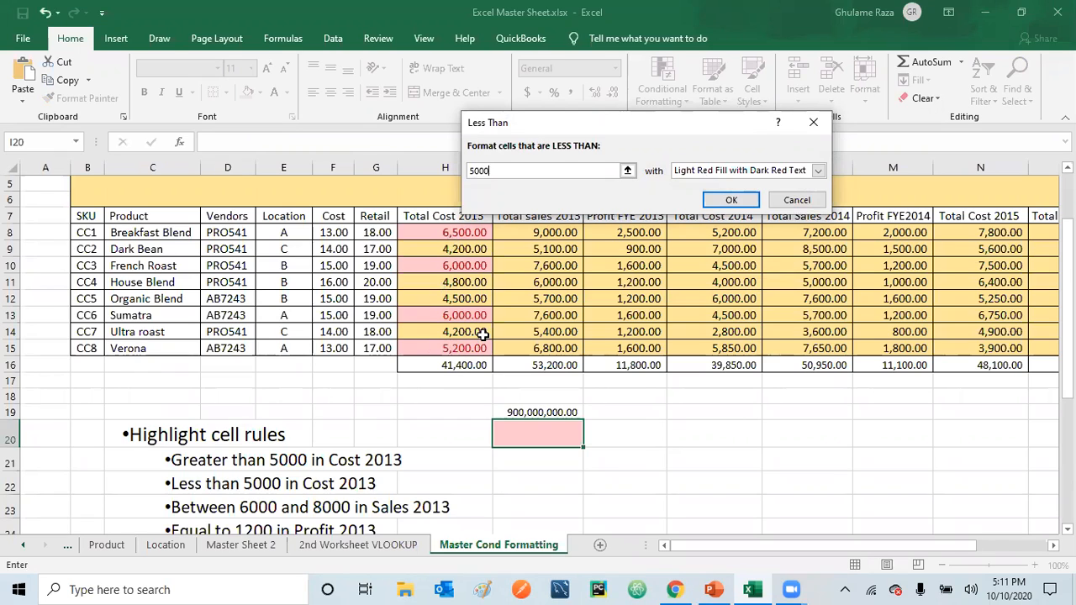
click(818, 171)
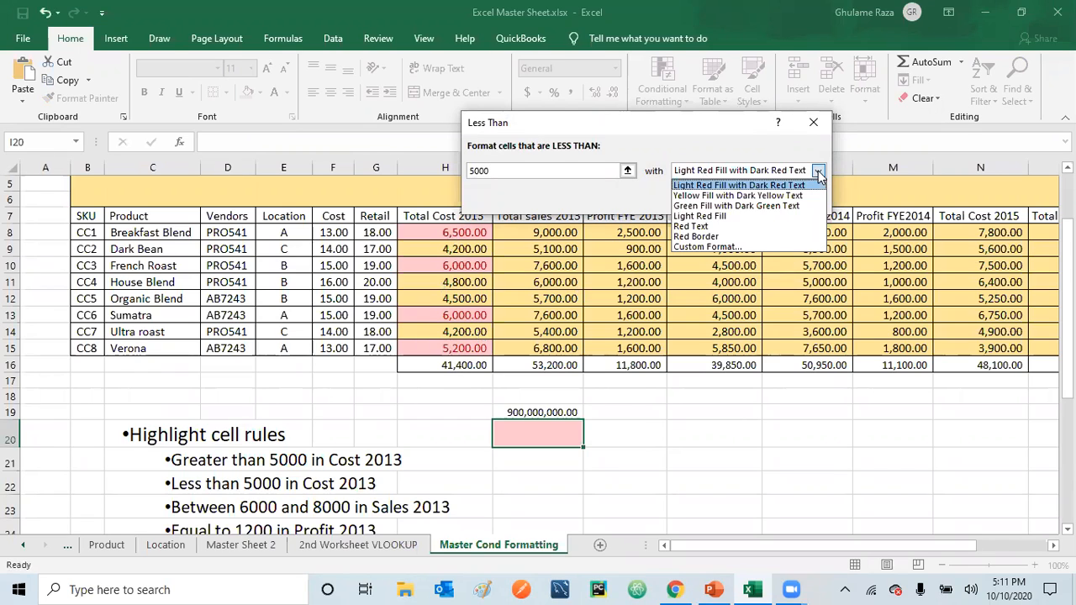
click(762, 206)
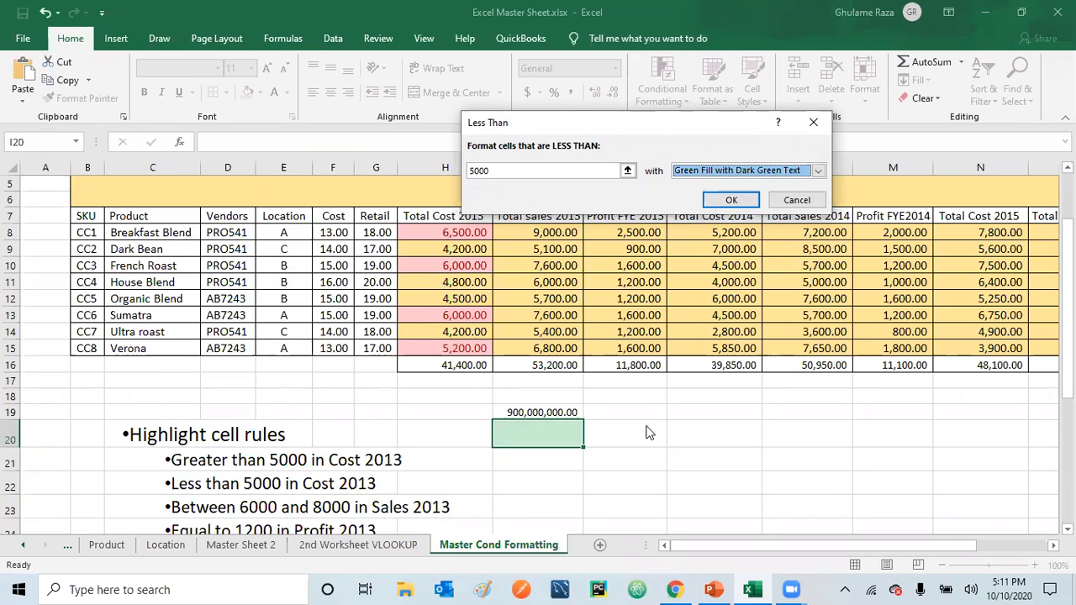
click(801, 200)
Highlight the Total Cost 2013 values in H8:H15 that are less than 5000 with Green Fill with Dark Green Text
drag(439, 230, 435, 354)
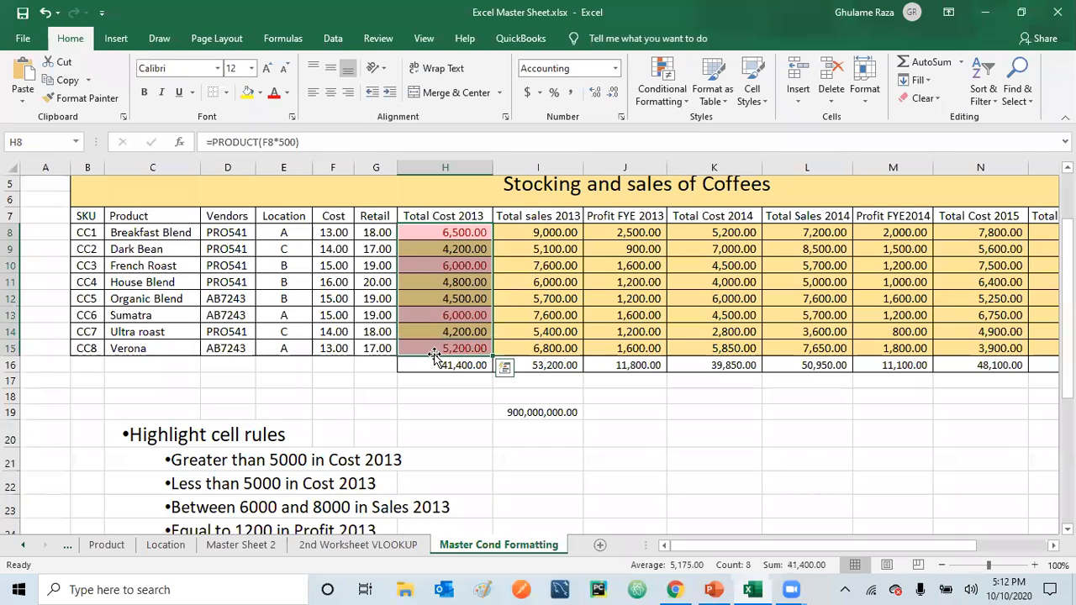
click(686, 101)
mouse_move(694, 127)
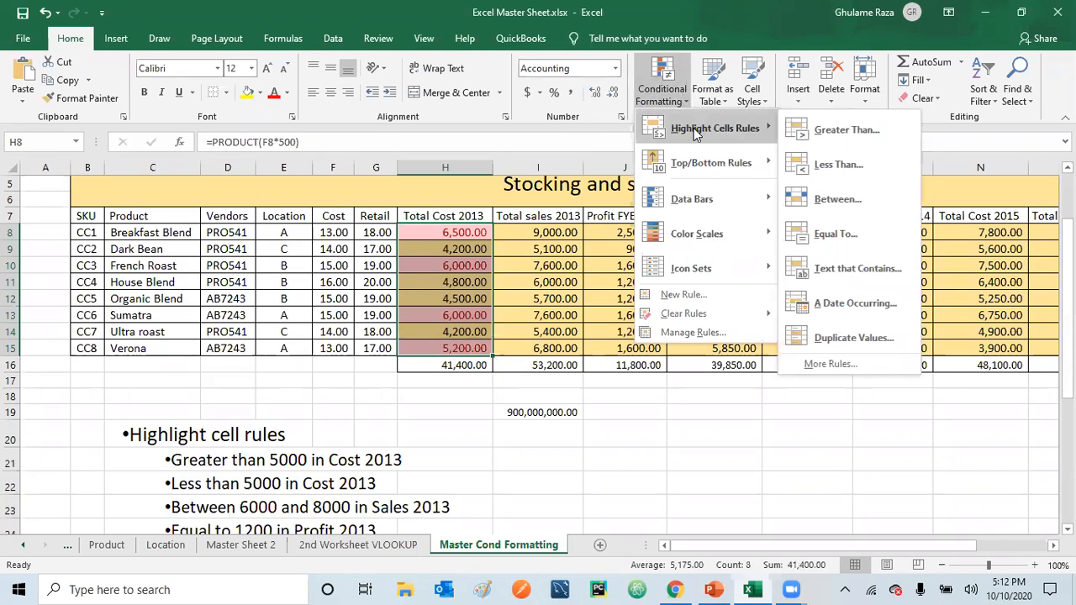
click(835, 164)
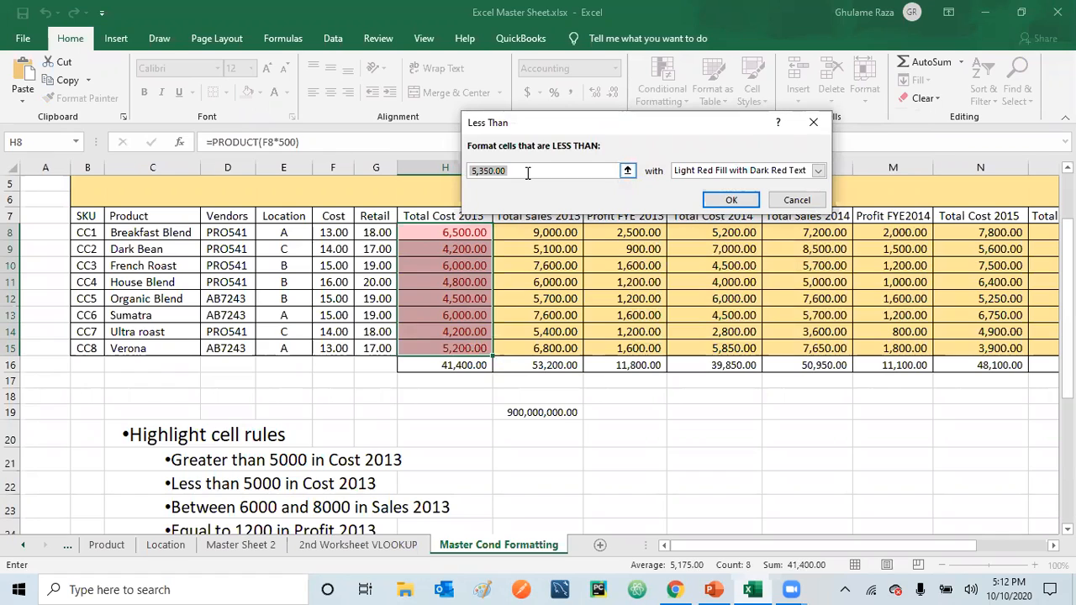
text(5000)
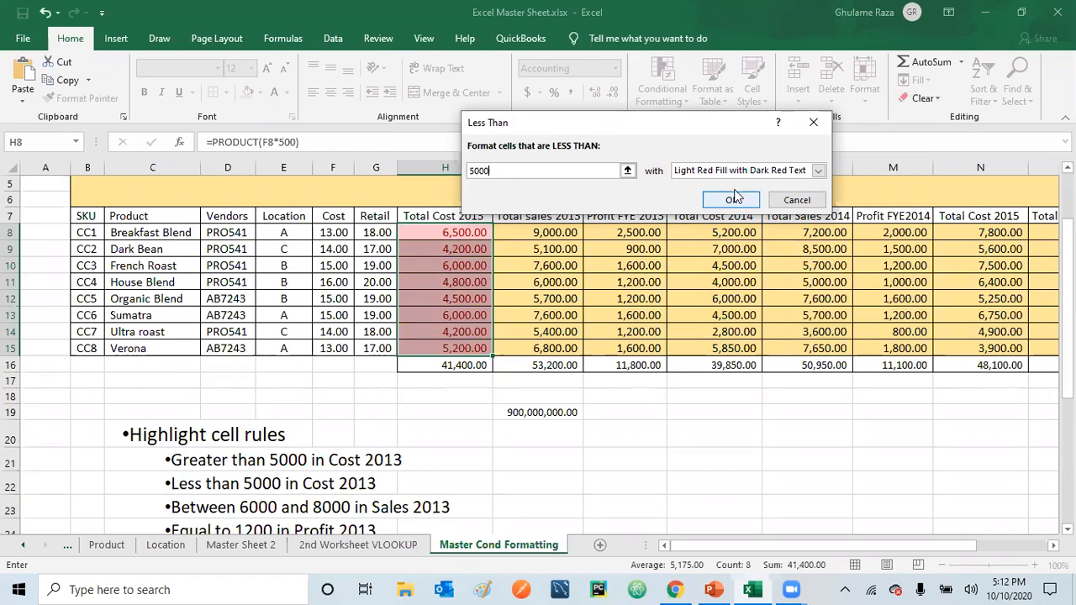
click(818, 170)
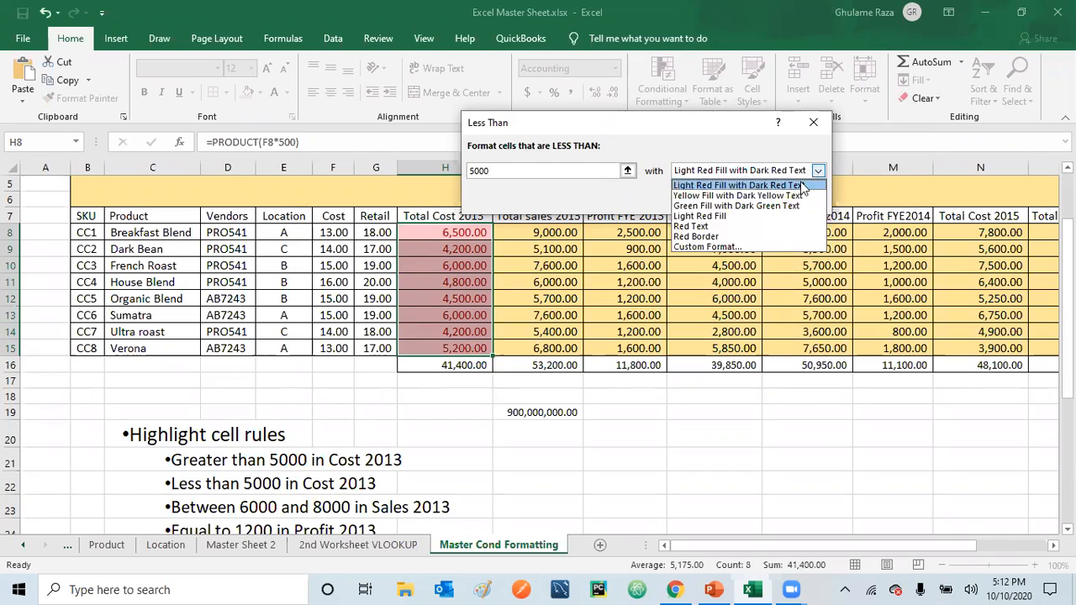
click(761, 206)
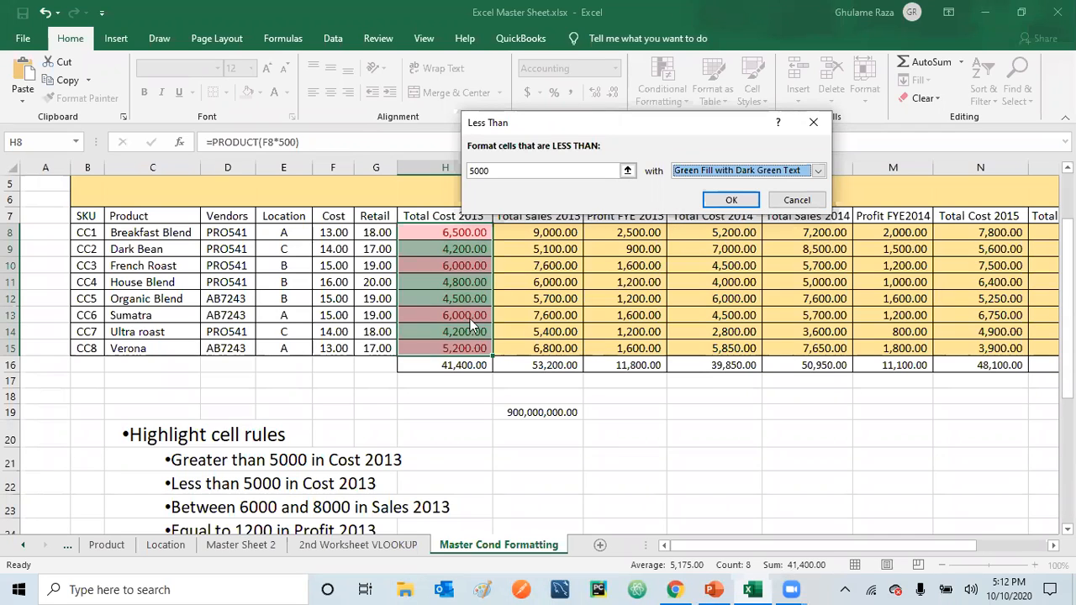
click(729, 202)
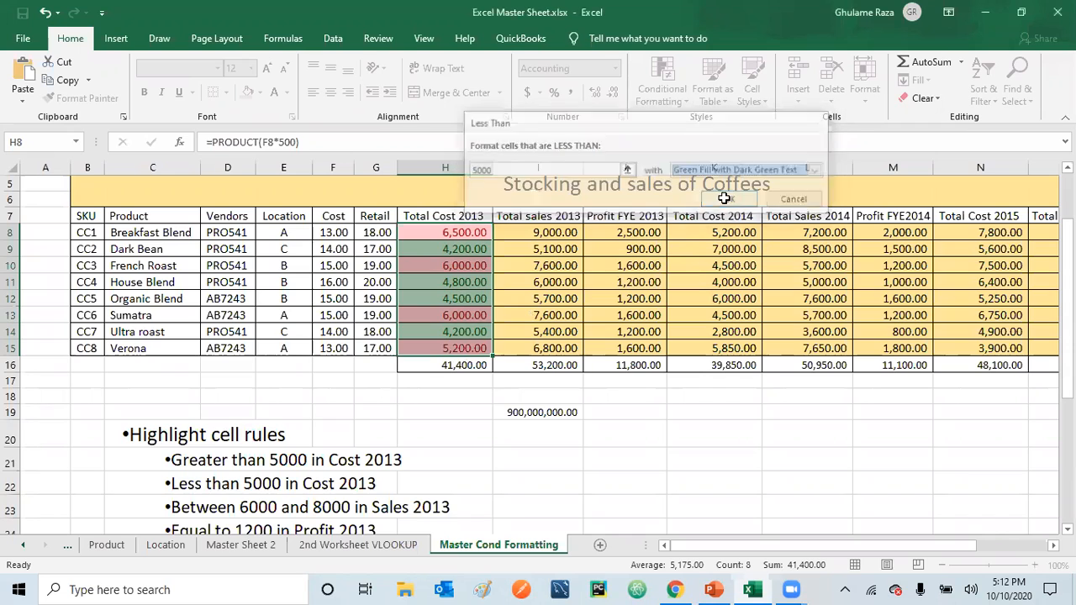
click(469, 492)
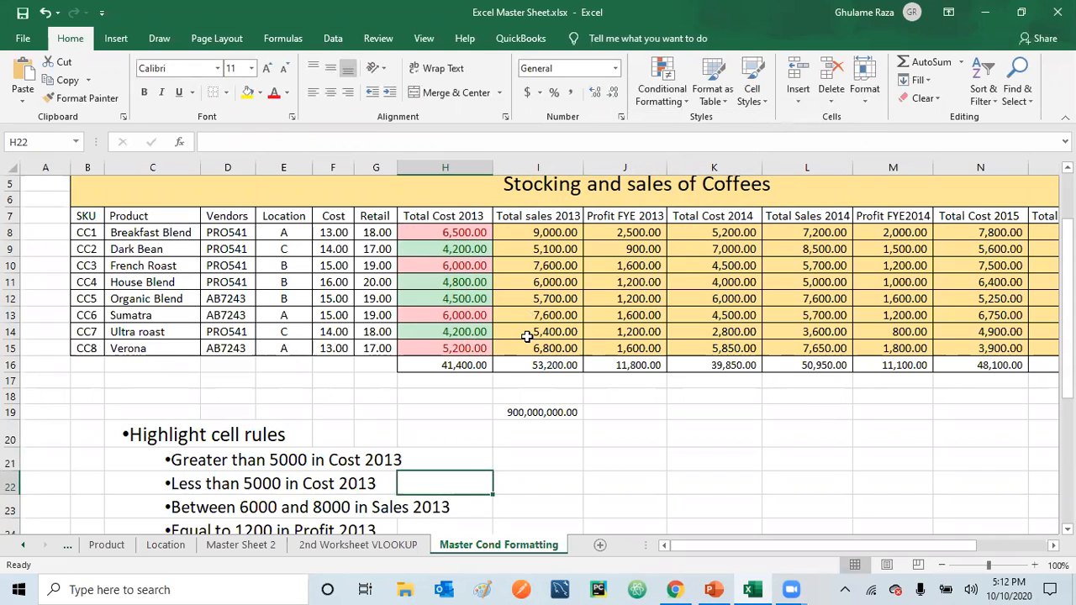
Try highlighting values greater than 1000 in I8:K15 with Light Red Fill with Dark Red Text, and undo the rule
drag(548, 229, 544, 348)
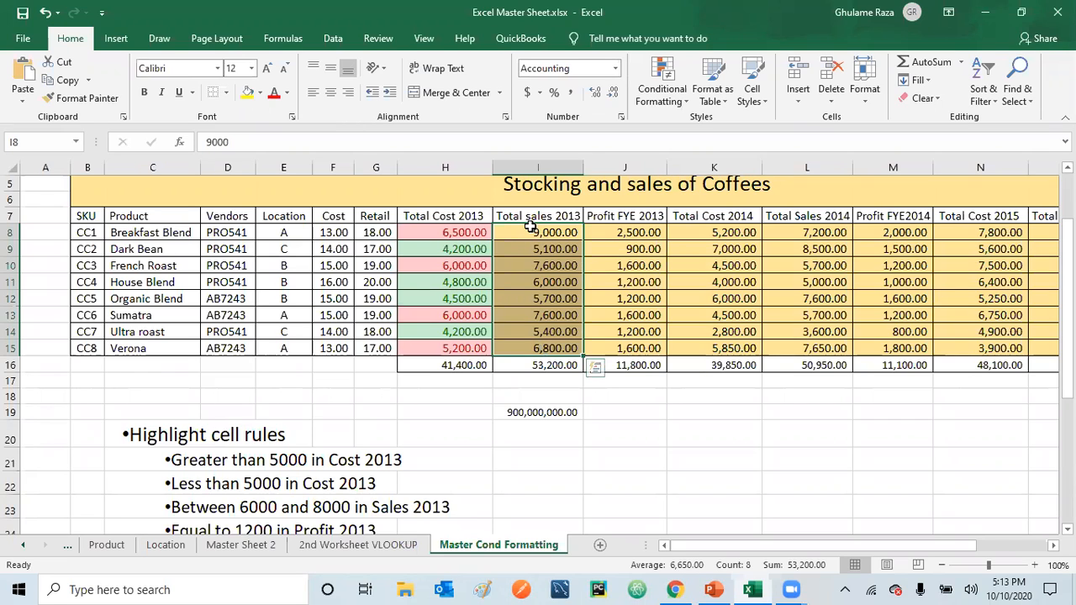
drag(531, 231, 685, 346)
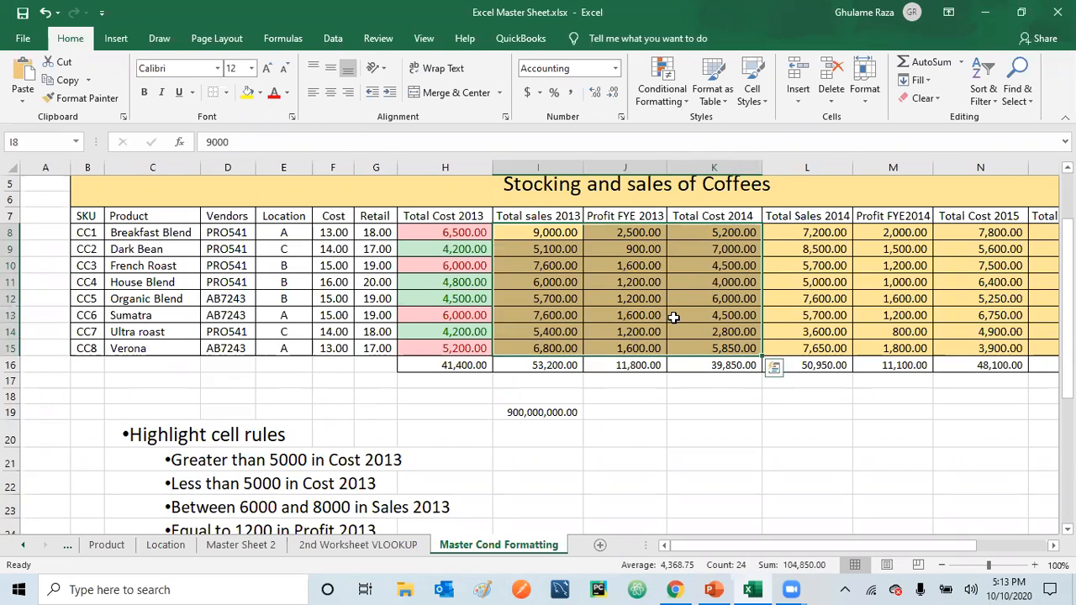
click(686, 99)
mouse_move(762, 129)
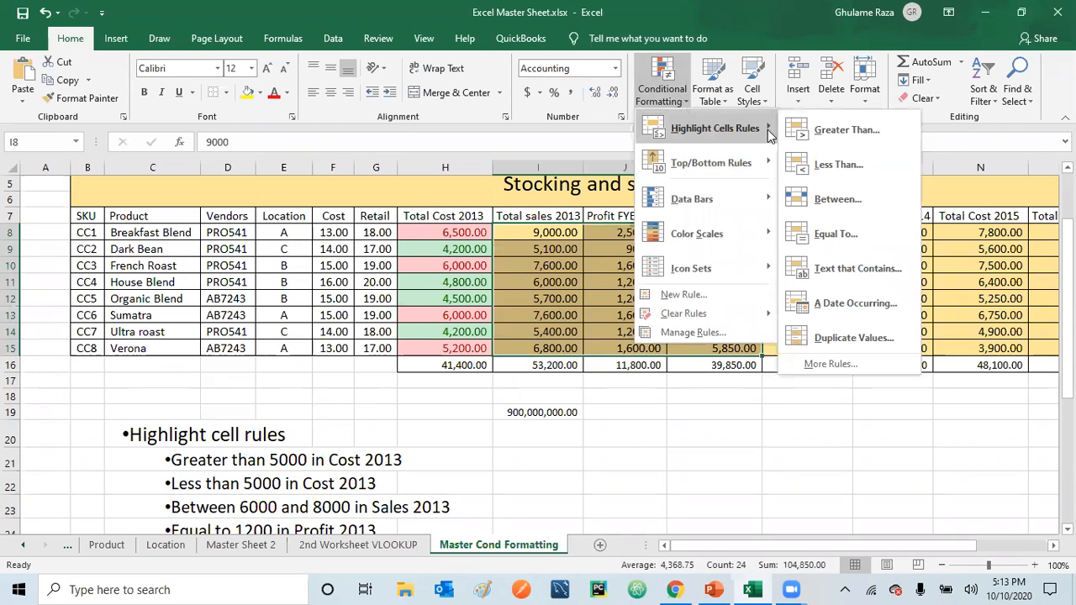
click(854, 129)
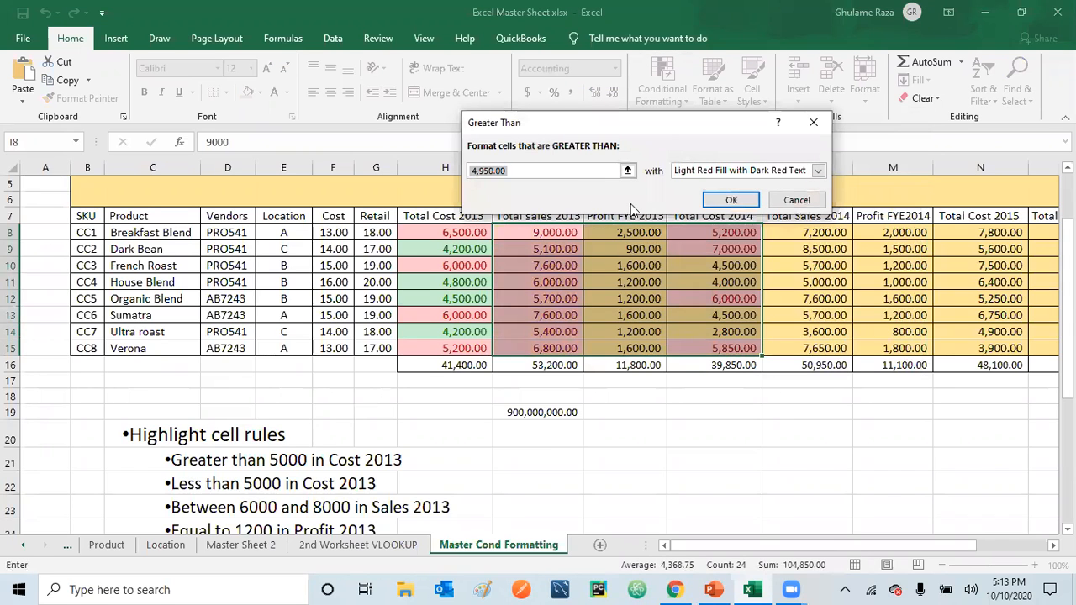
text(1000)
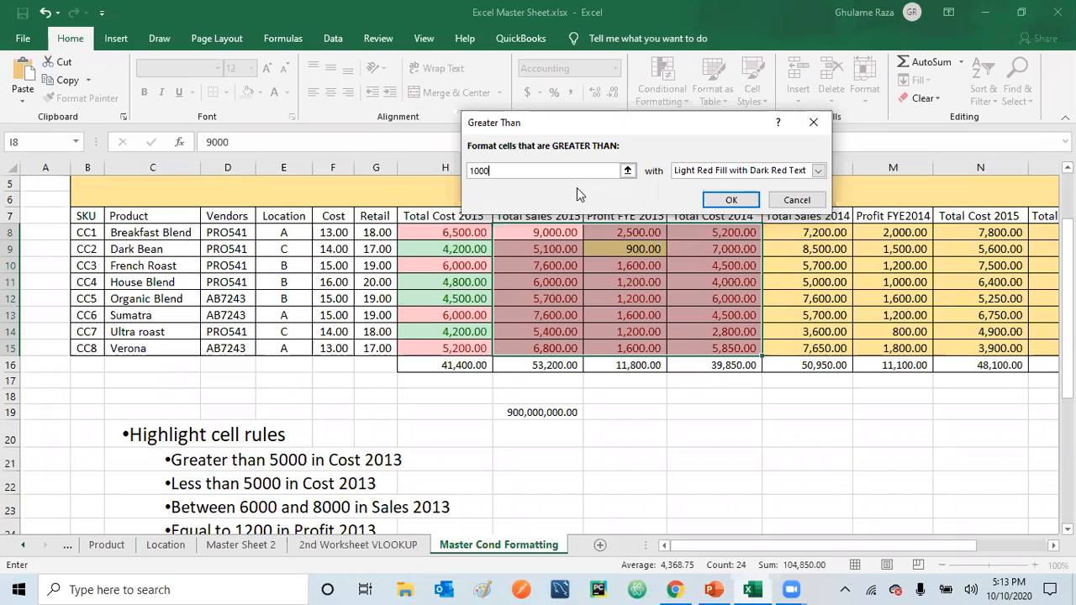
click(731, 201)
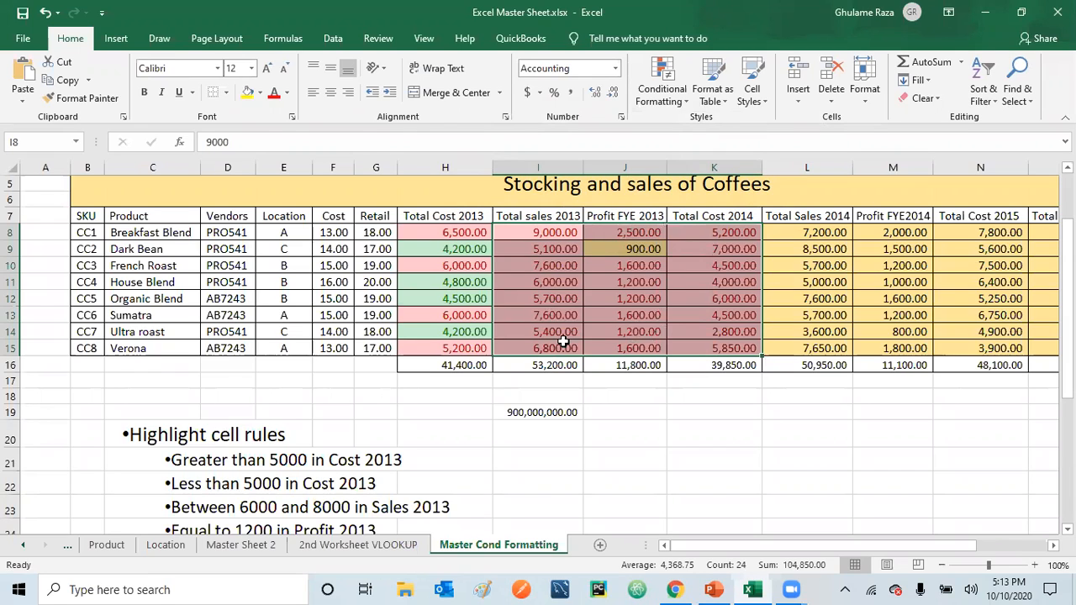
click(44, 14)
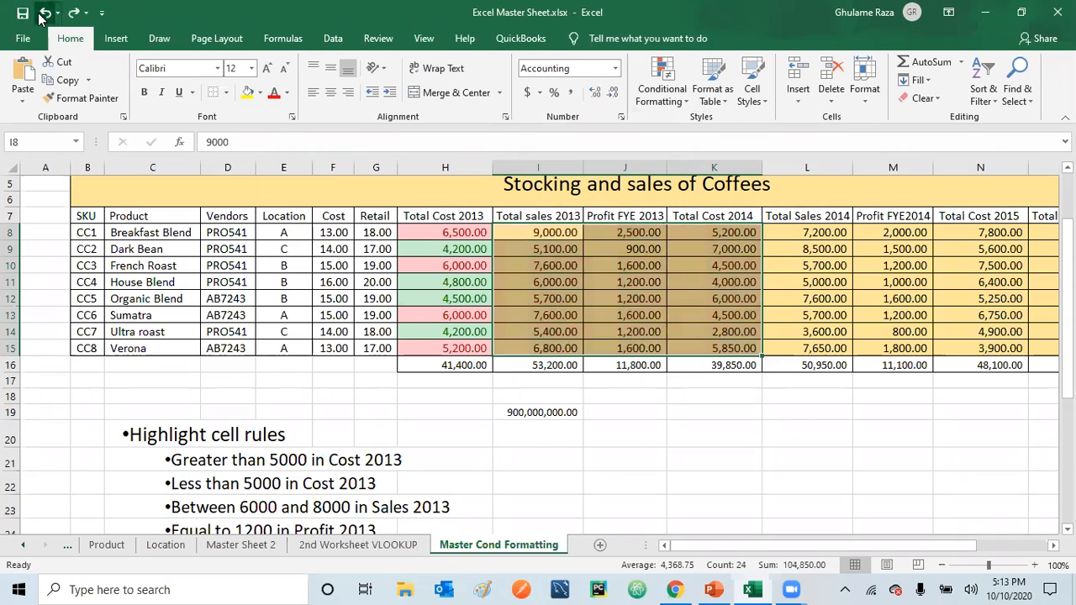
Highlight the Total sales 2013 values in I8:I15 that are between 6000 and 8000 with Light Red Fill with Dark Red Text
click(545, 233)
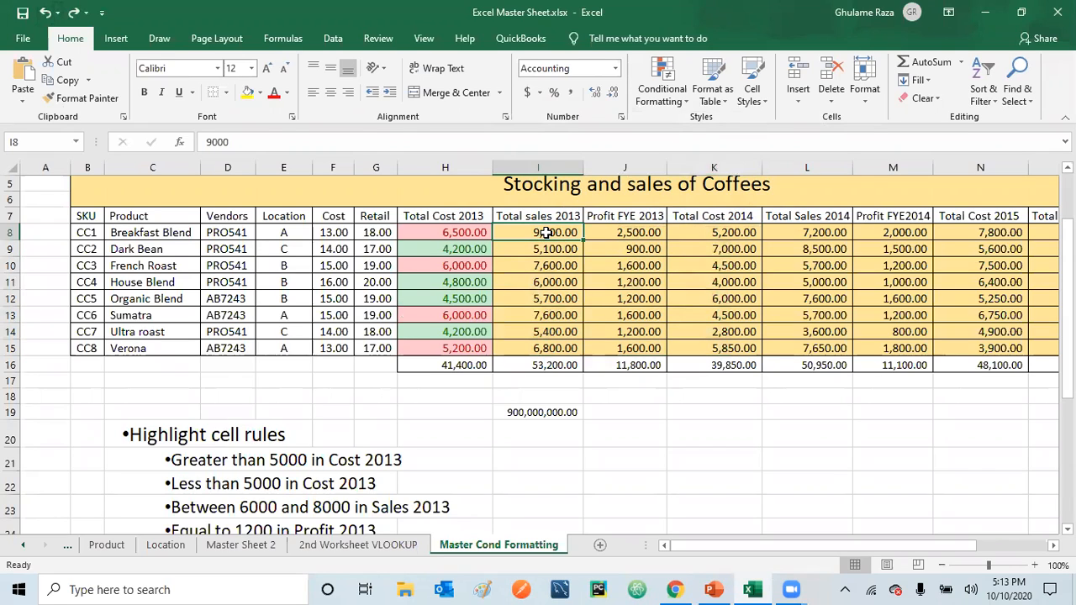
drag(545, 233, 547, 347)
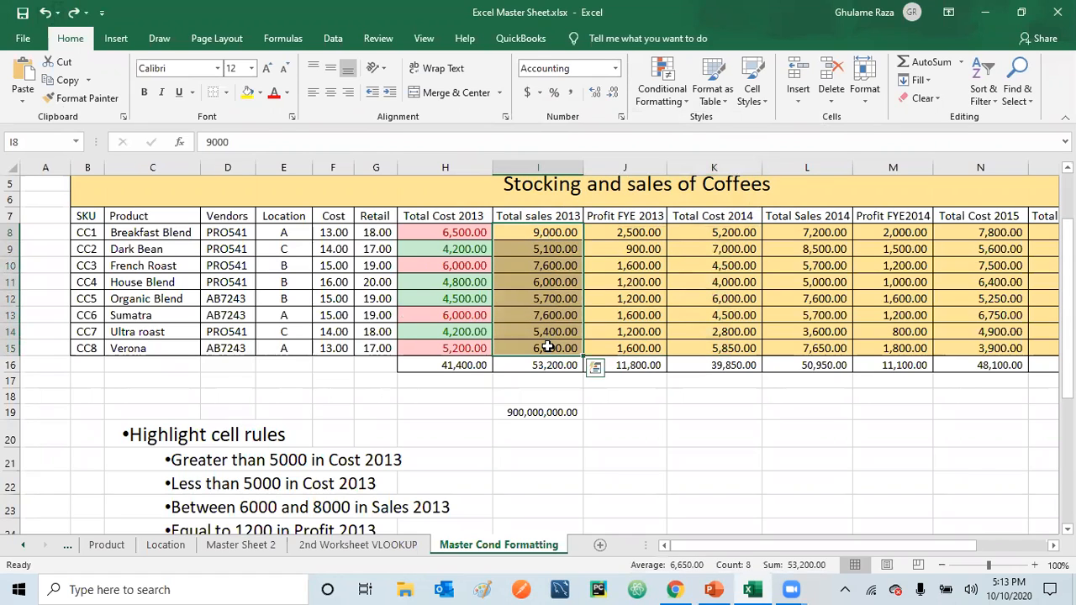
click(685, 108)
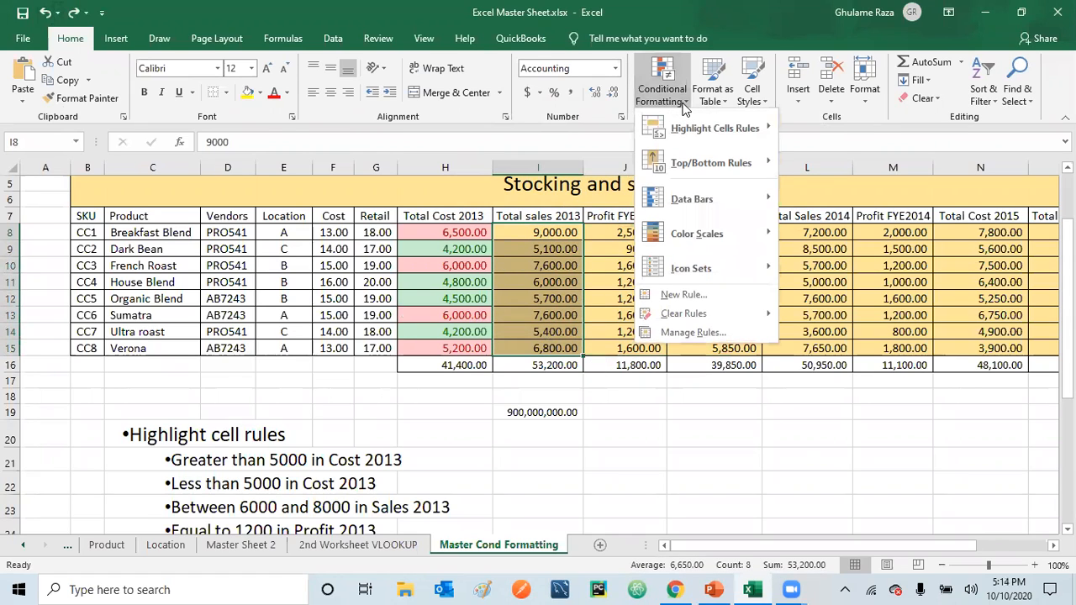
mouse_move(688, 118)
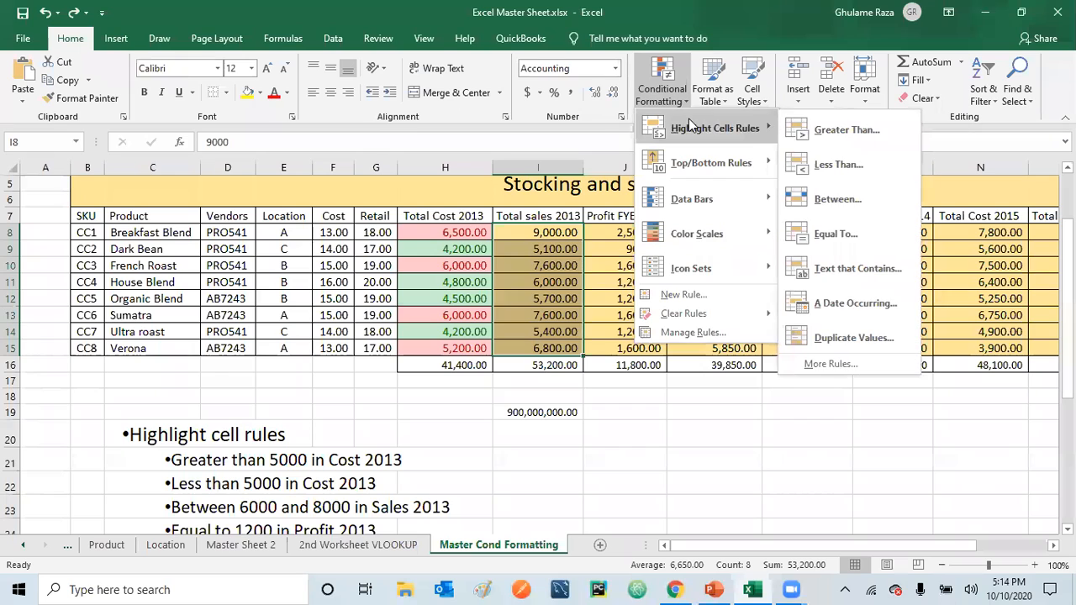
click(838, 201)
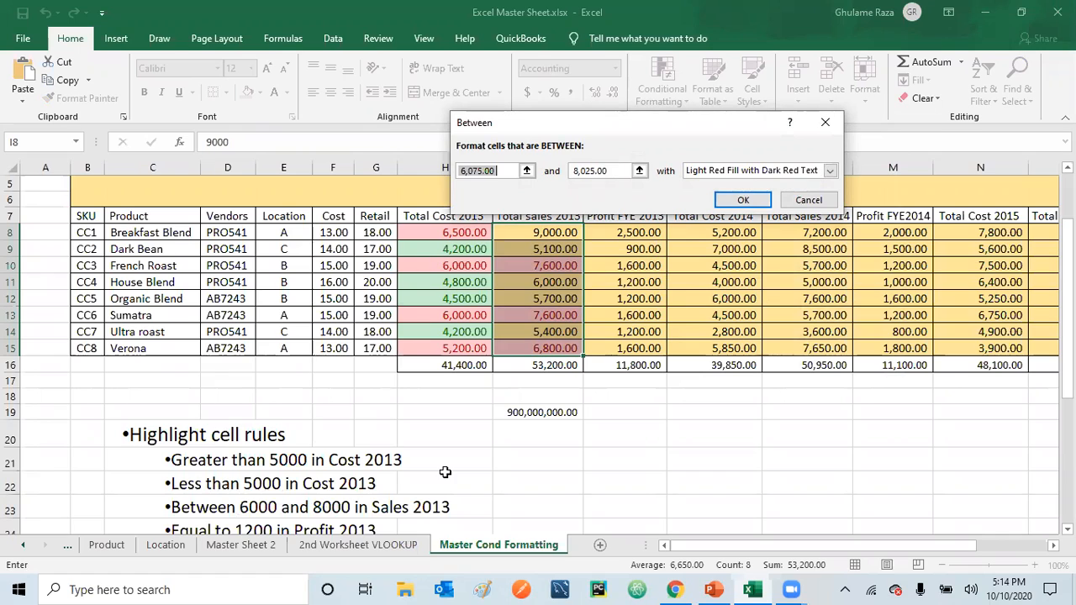
text(6000)
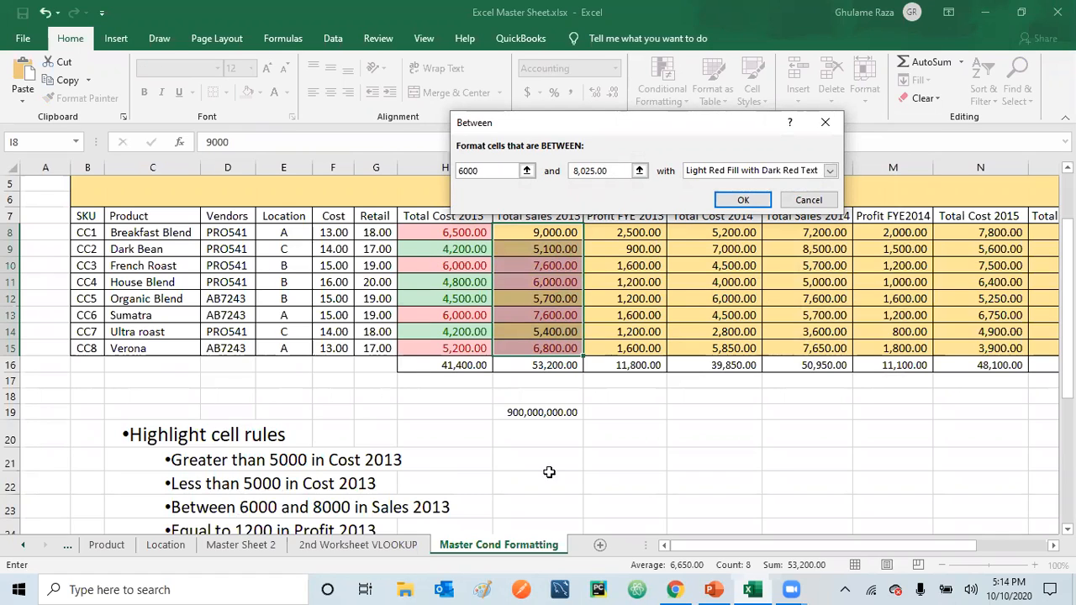
click(615, 170)
drag(615, 170, 527, 175)
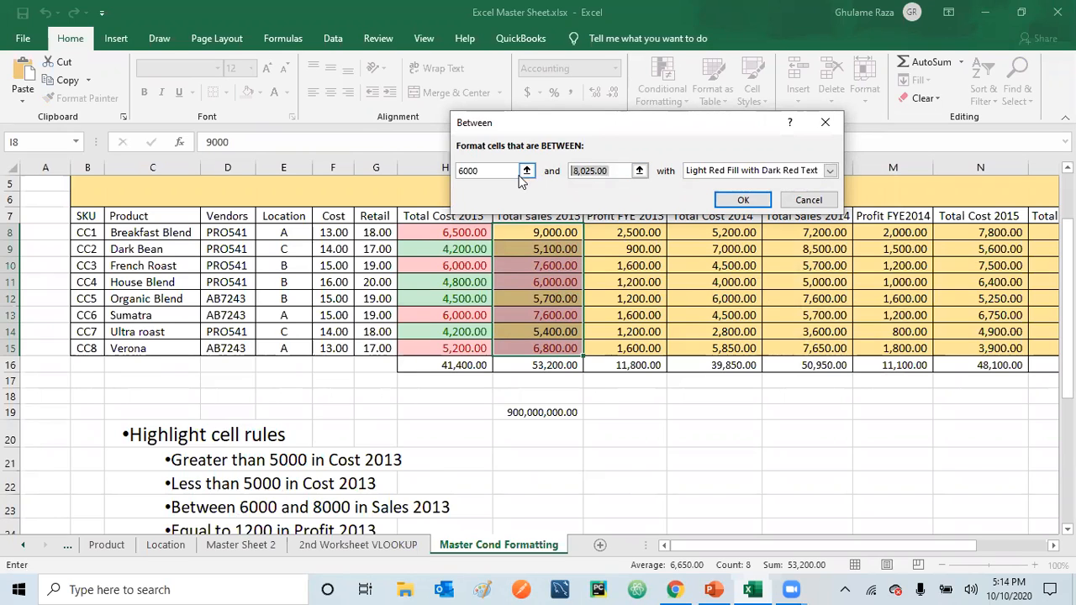
text(8000)
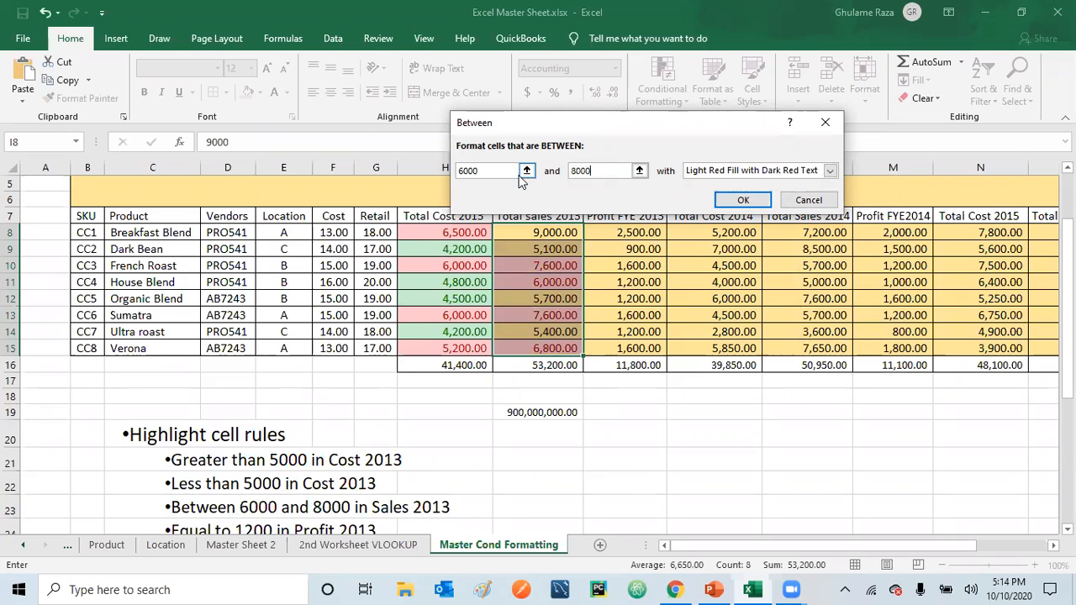
click(741, 200)
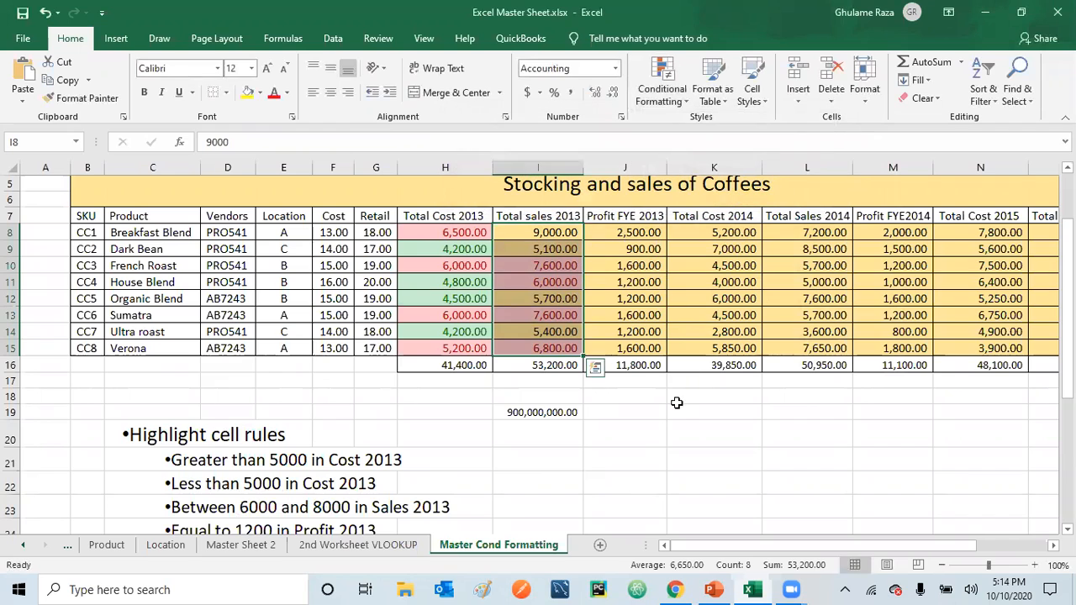
click(664, 429)
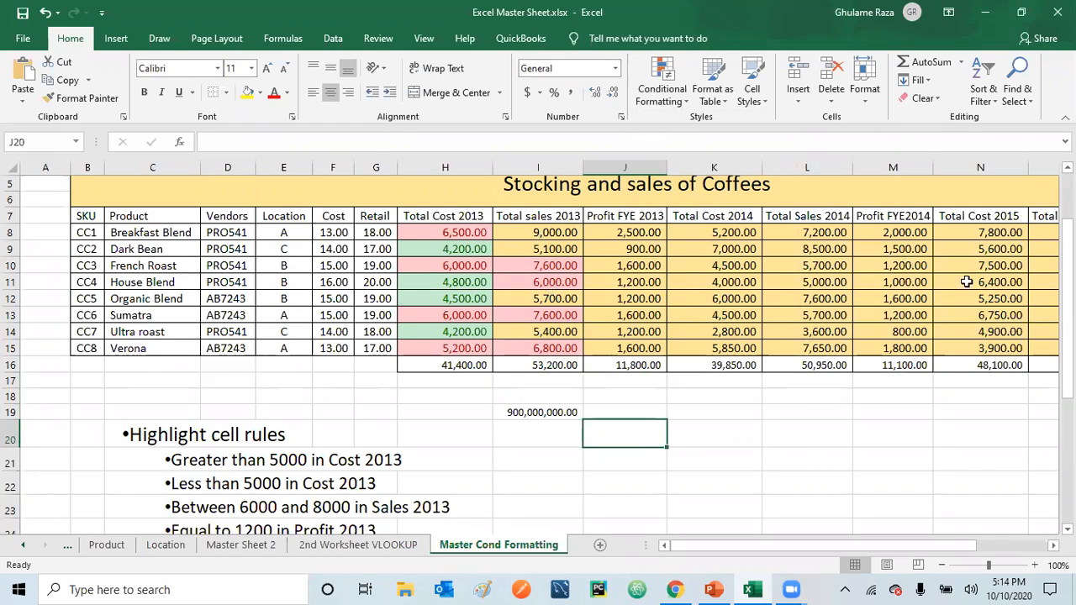
Highlight the Profit FYE 2013 values in J8:J15 that are equal to 1200 with Light Red Fill with Dark Red Text
scroll(538, 353, down, 1)
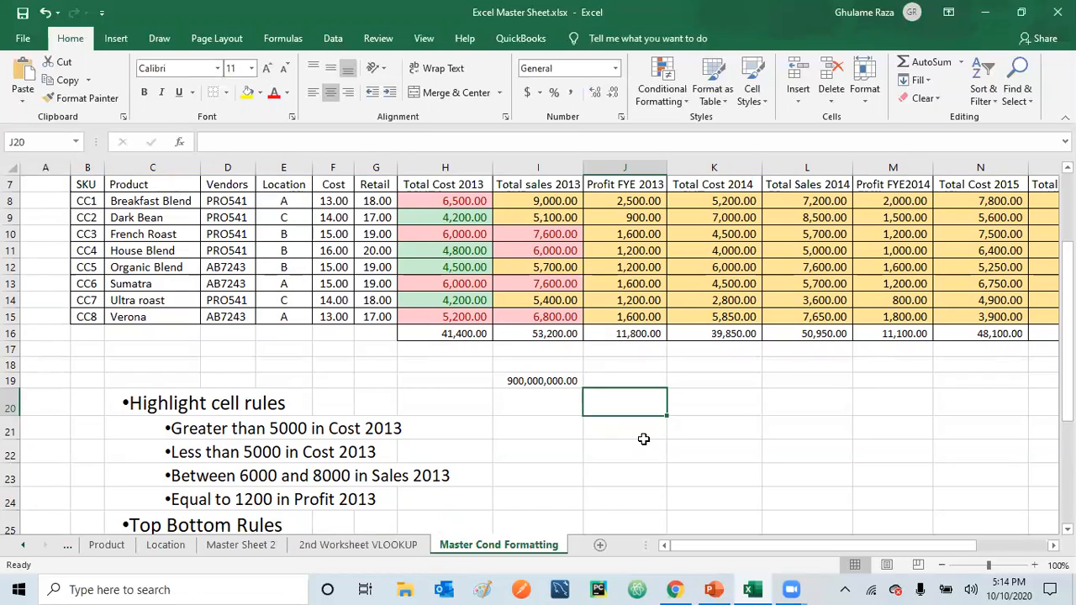
click(624, 201)
drag(621, 219, 627, 319)
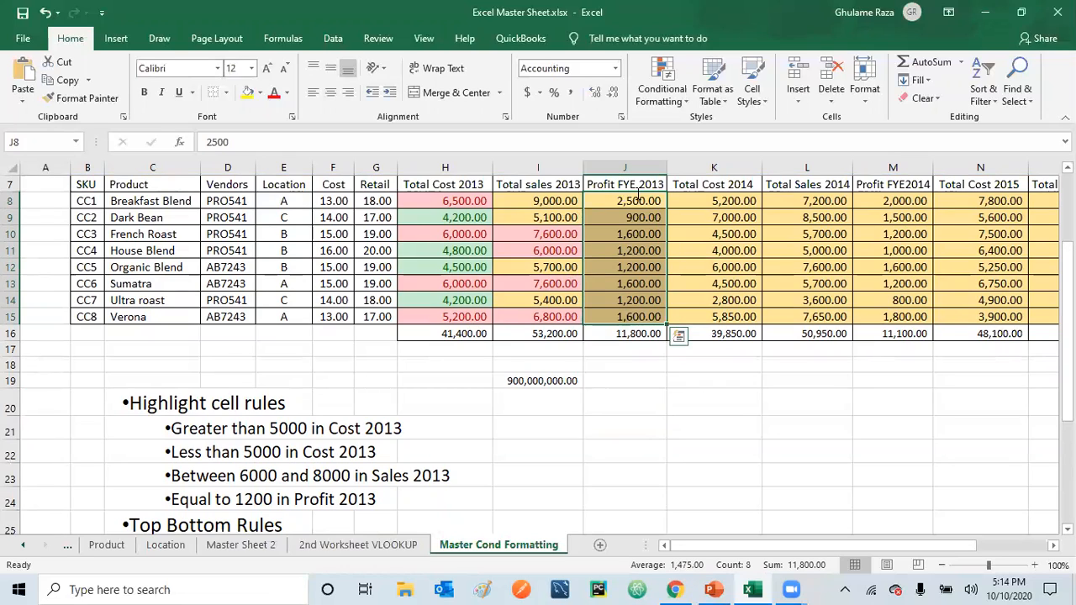
click(682, 103)
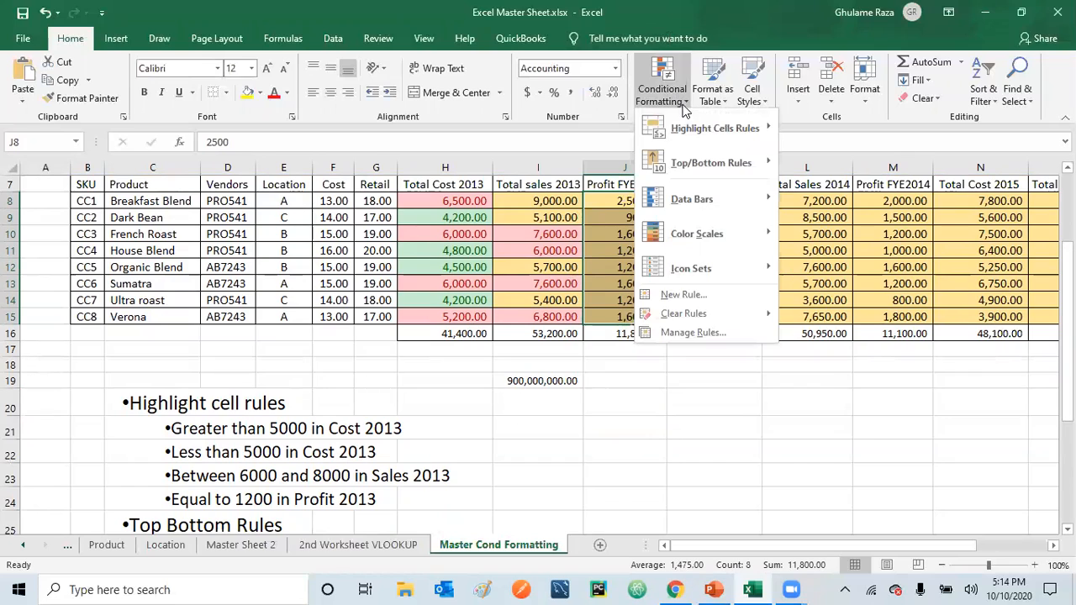
mouse_move(691, 131)
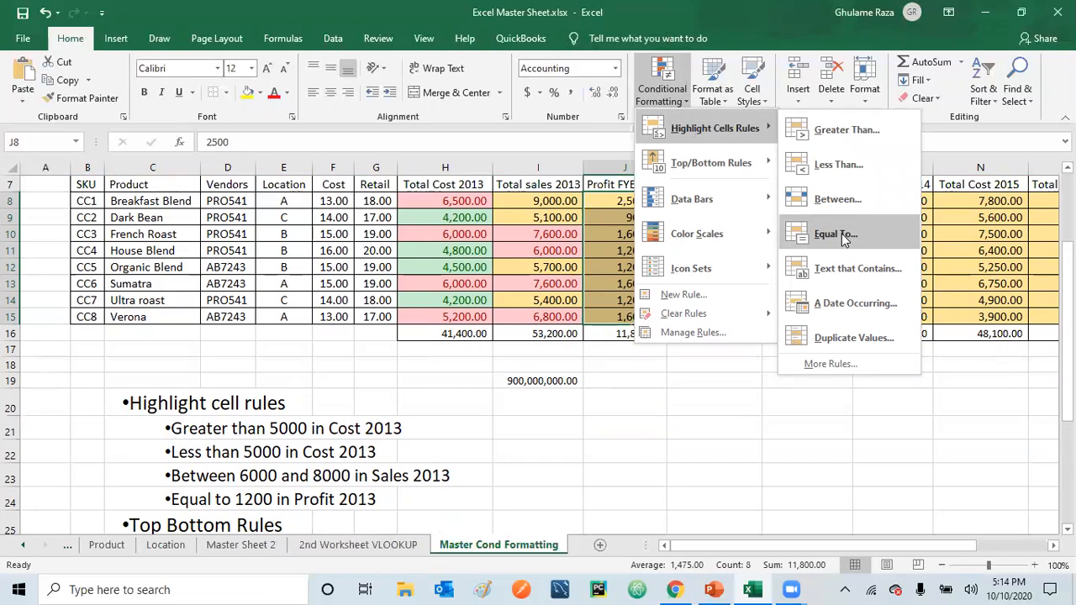
click(837, 235)
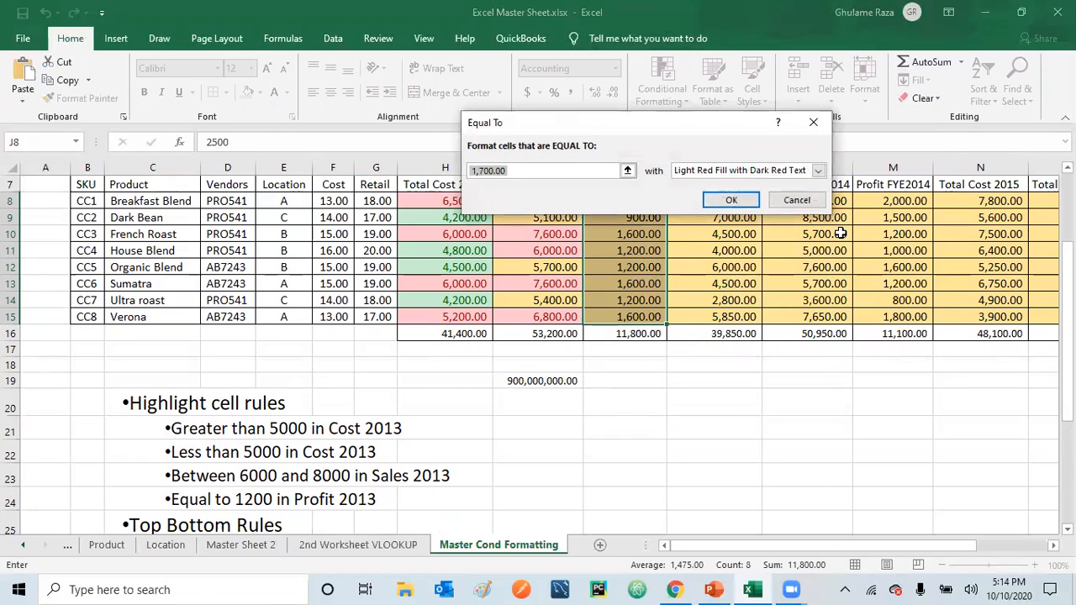
text(1200)
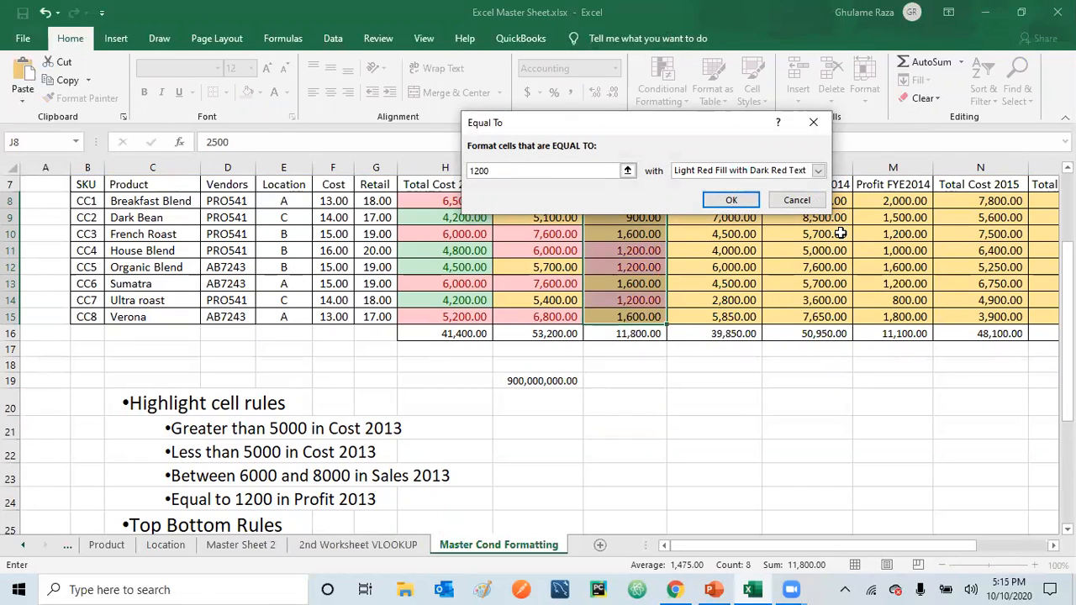
click(731, 202)
click(642, 434)
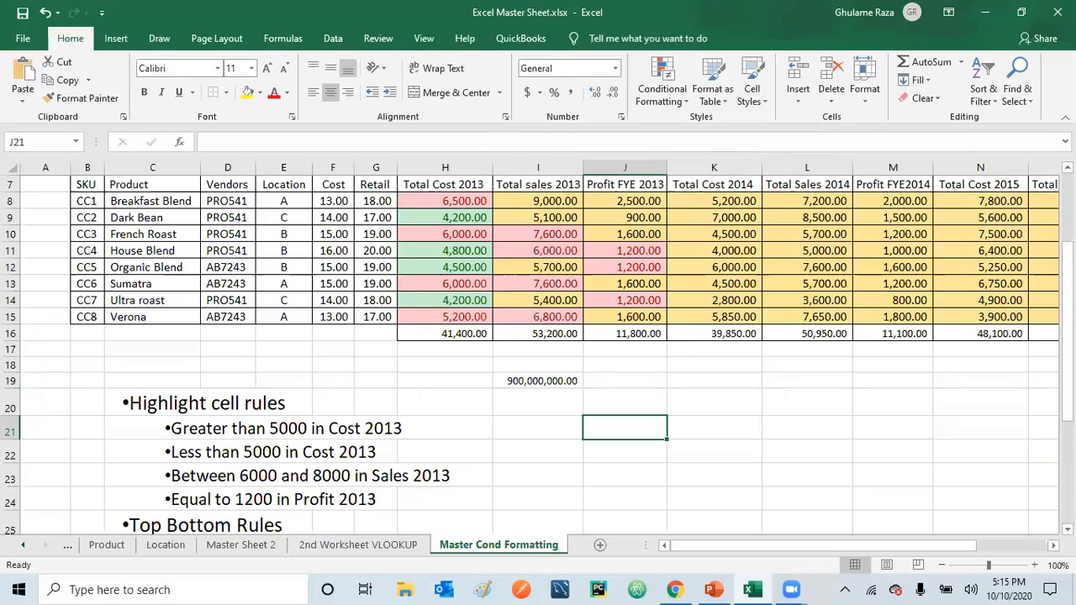
Highlight the top 10% of the Total Cost 2014 values in K8:K15 with Light Red Fill with Dark Red Text
scroll(538, 353, down, 2)
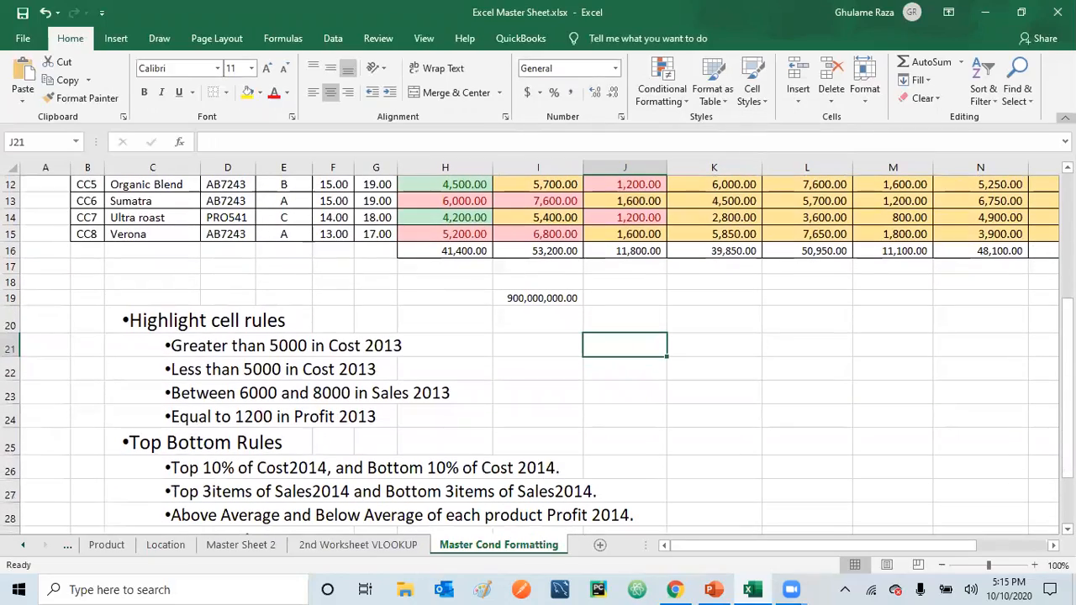
scroll(538, 354, up, 2)
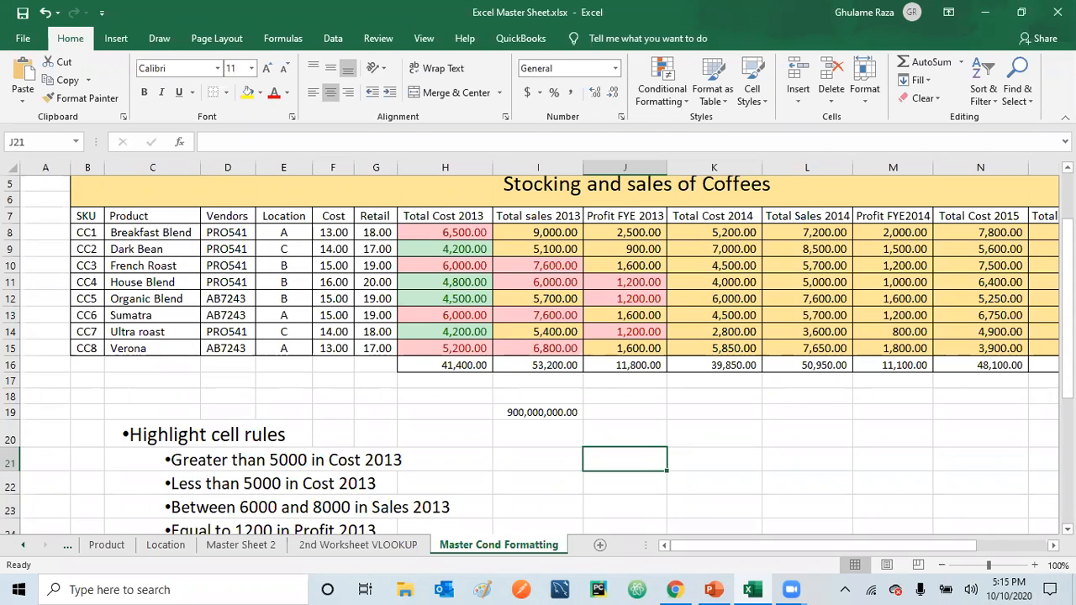
scroll(538, 354, down, 2)
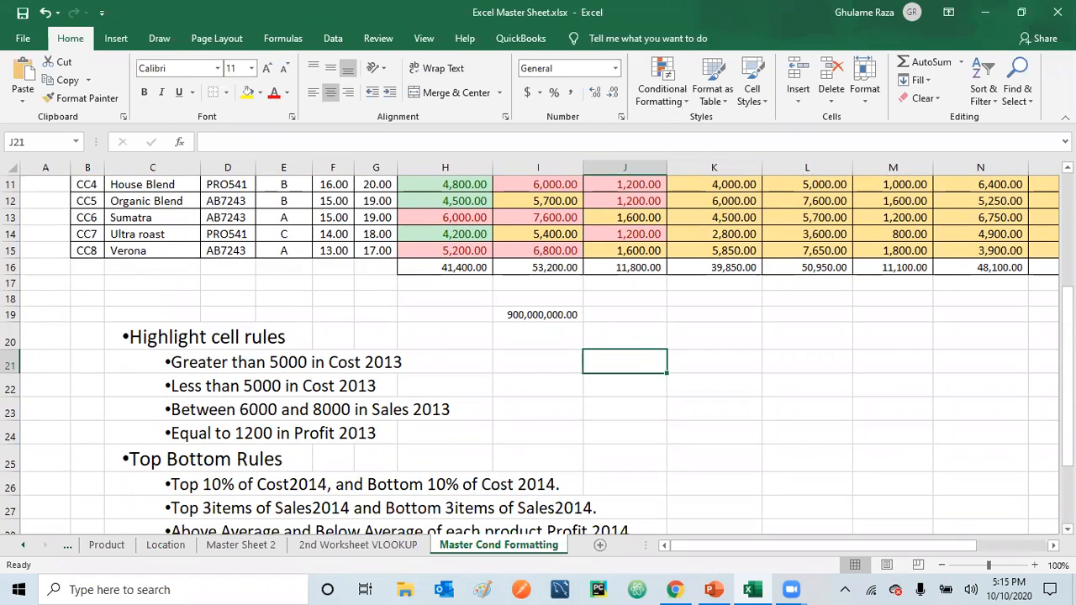
scroll(538, 353, up, 2)
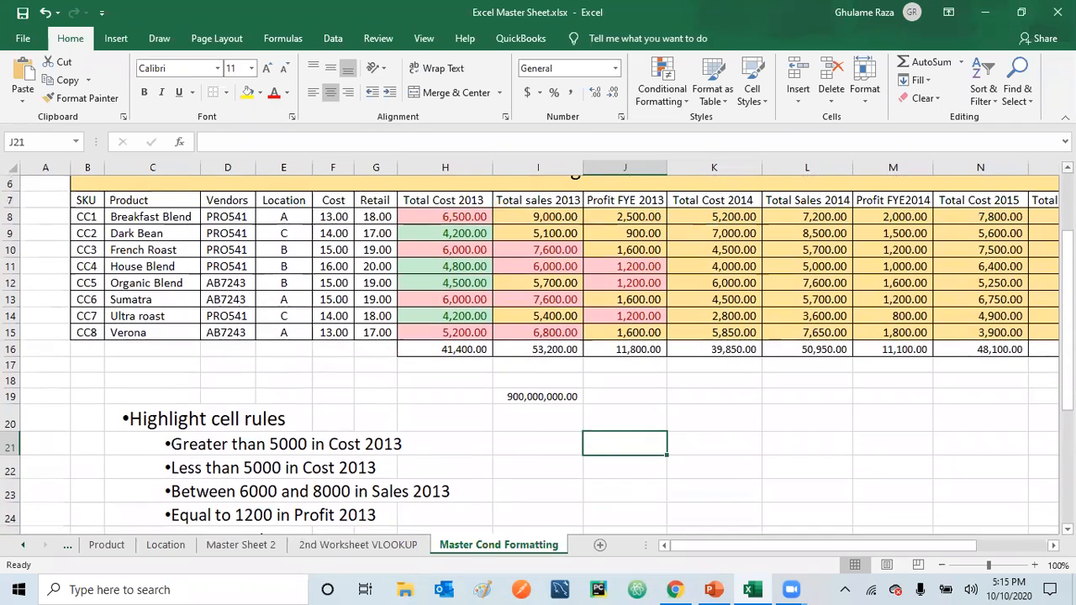
scroll(781, 305, up, 1)
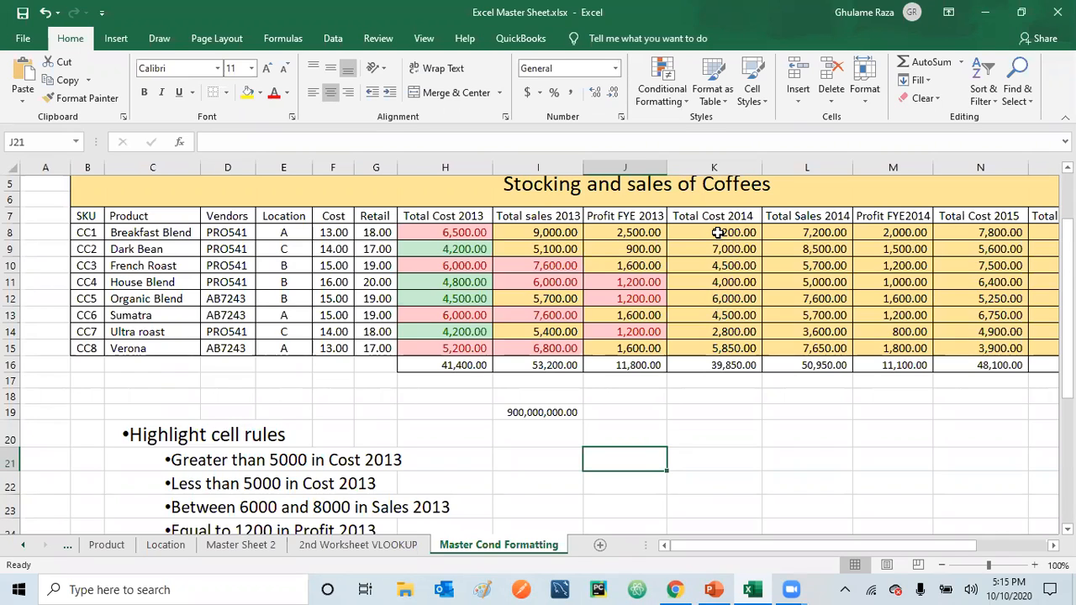
drag(717, 233, 719, 345)
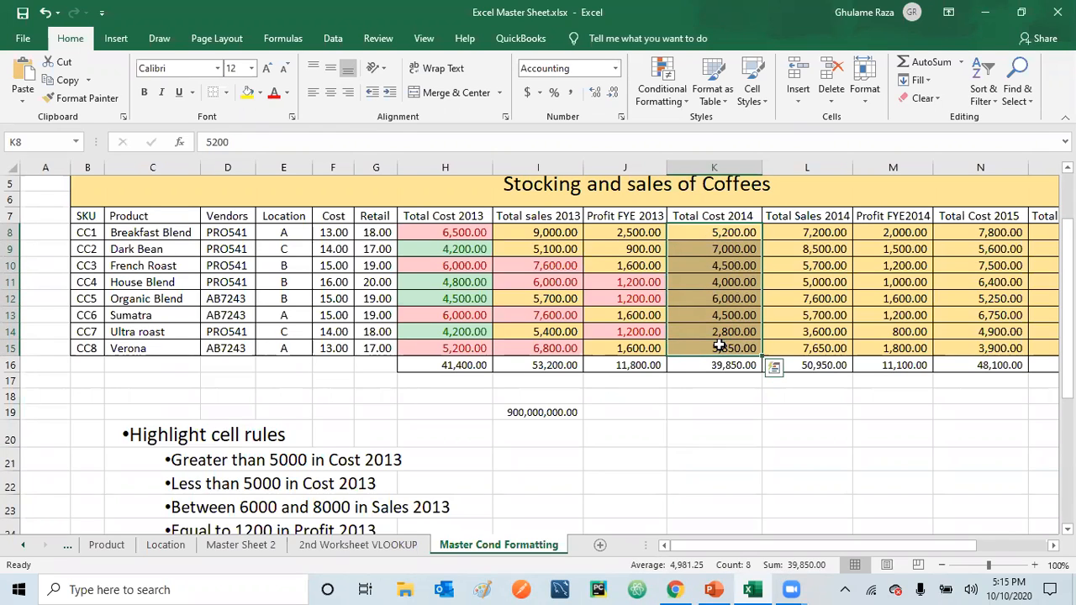
click(687, 97)
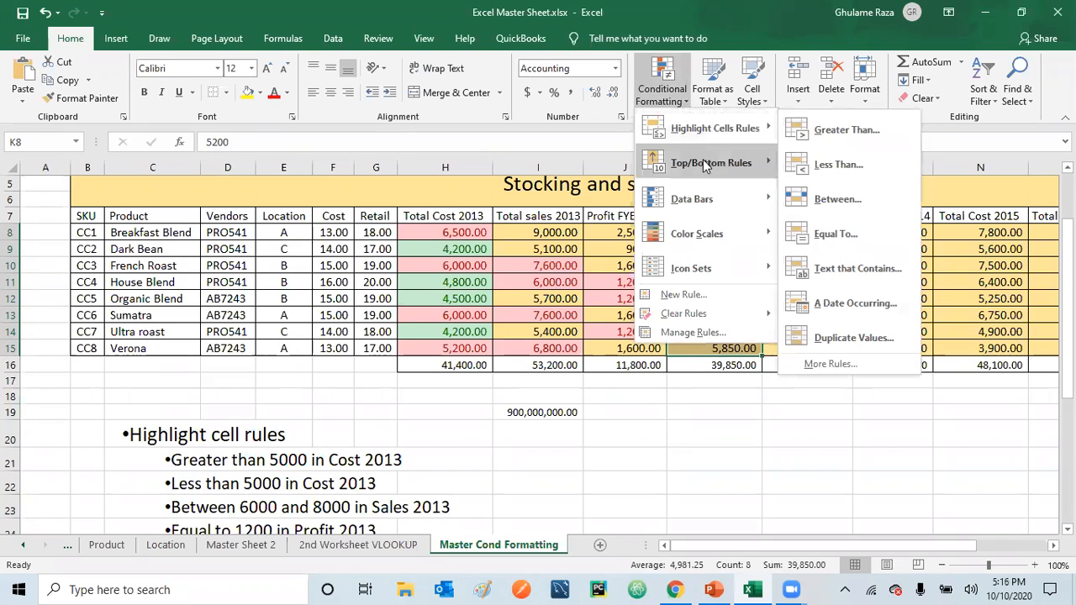
mouse_move(698, 162)
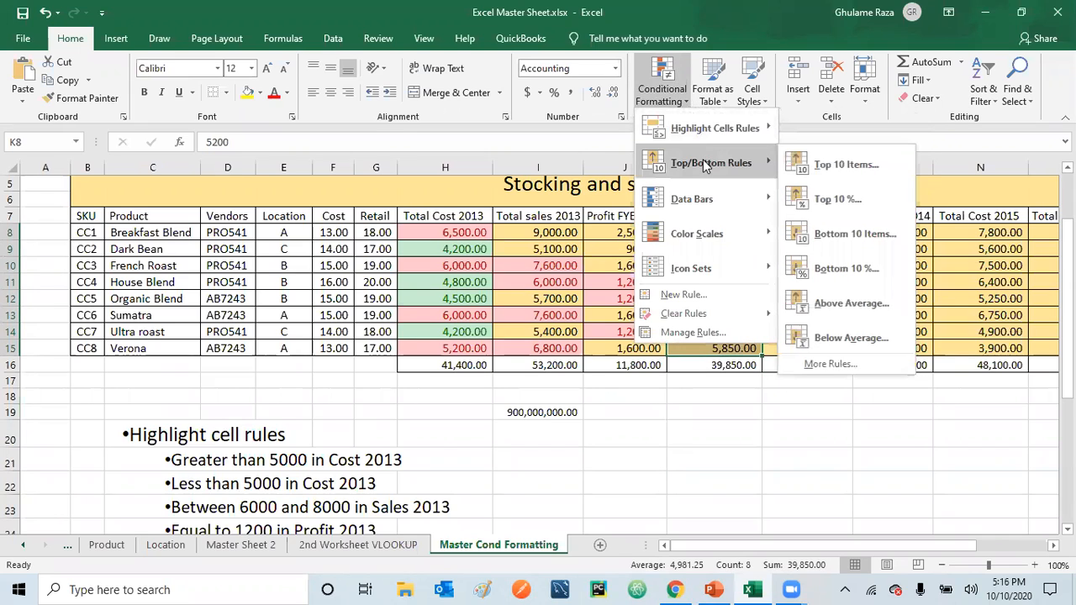
click(837, 206)
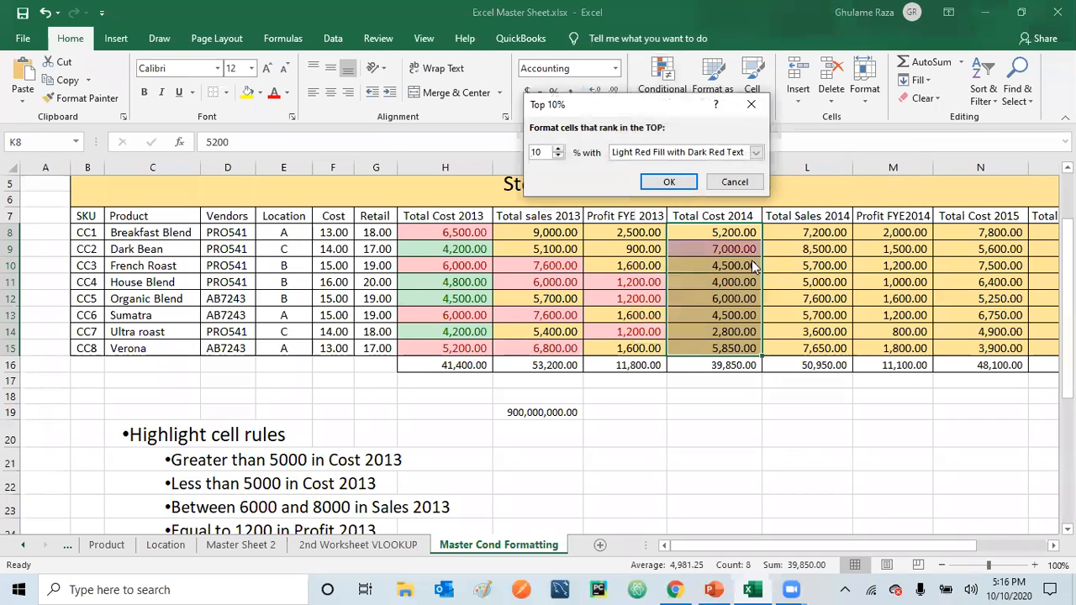
click(678, 183)
click(697, 457)
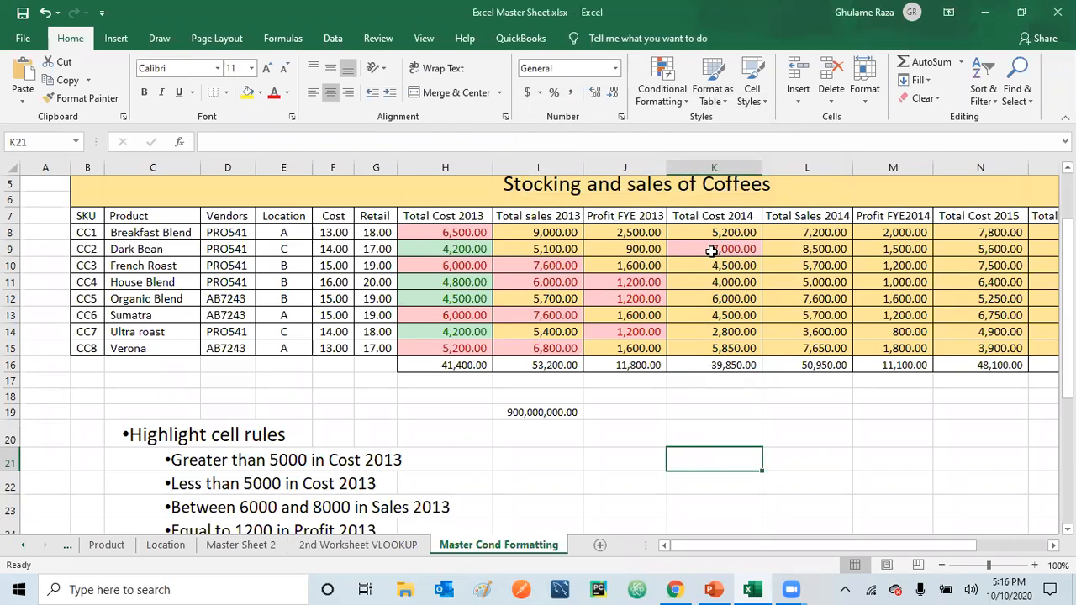
Highlight the bottom 10% of the Total Cost 2014 values in K8:K15 with Green Fill with Dark Green Text
drag(721, 234, 720, 348)
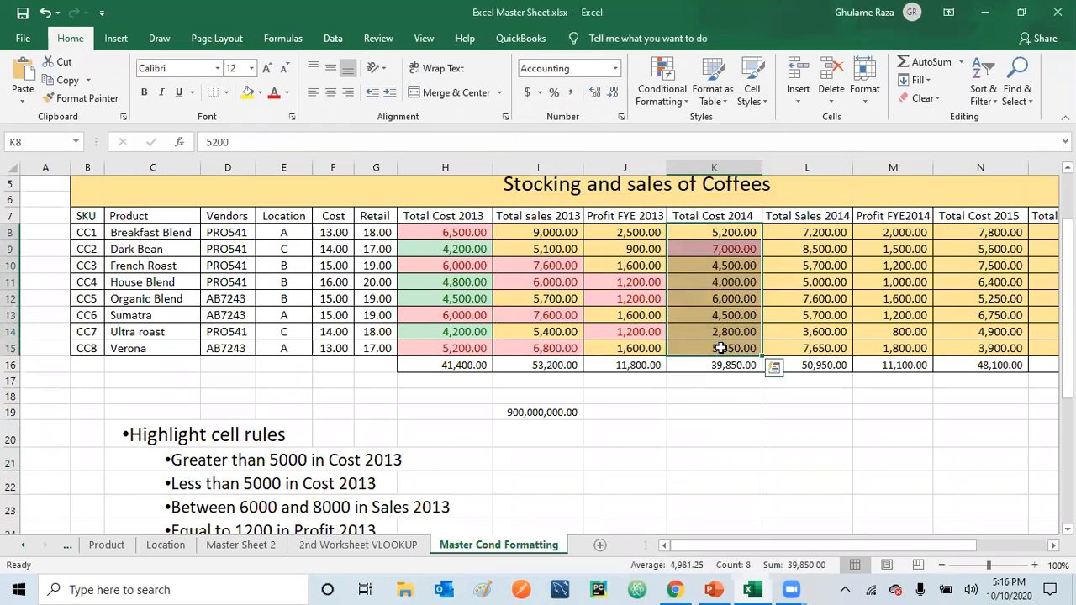
click(683, 101)
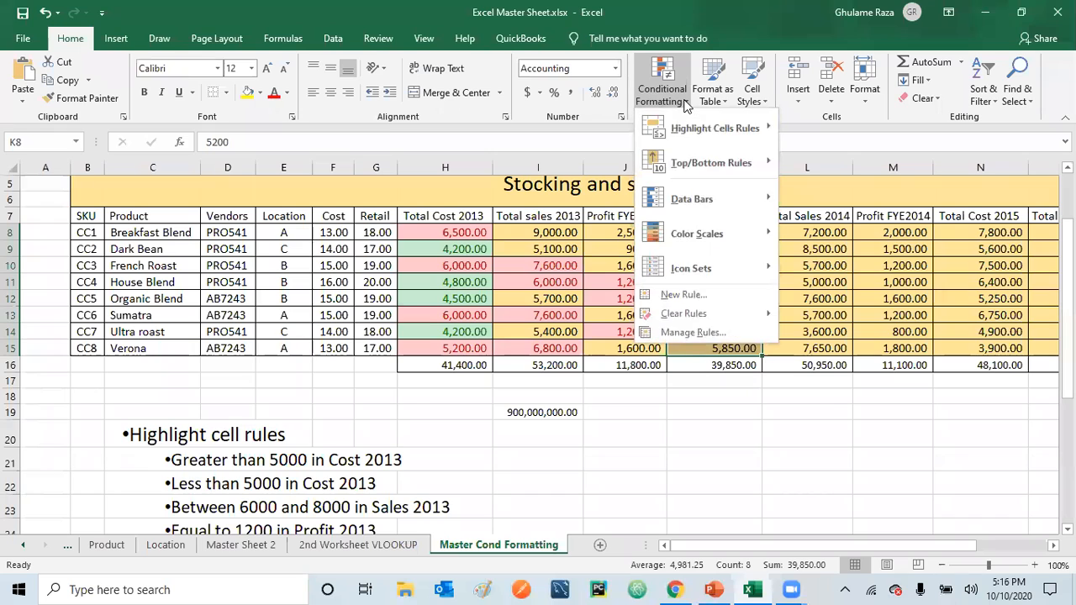
mouse_move(717, 162)
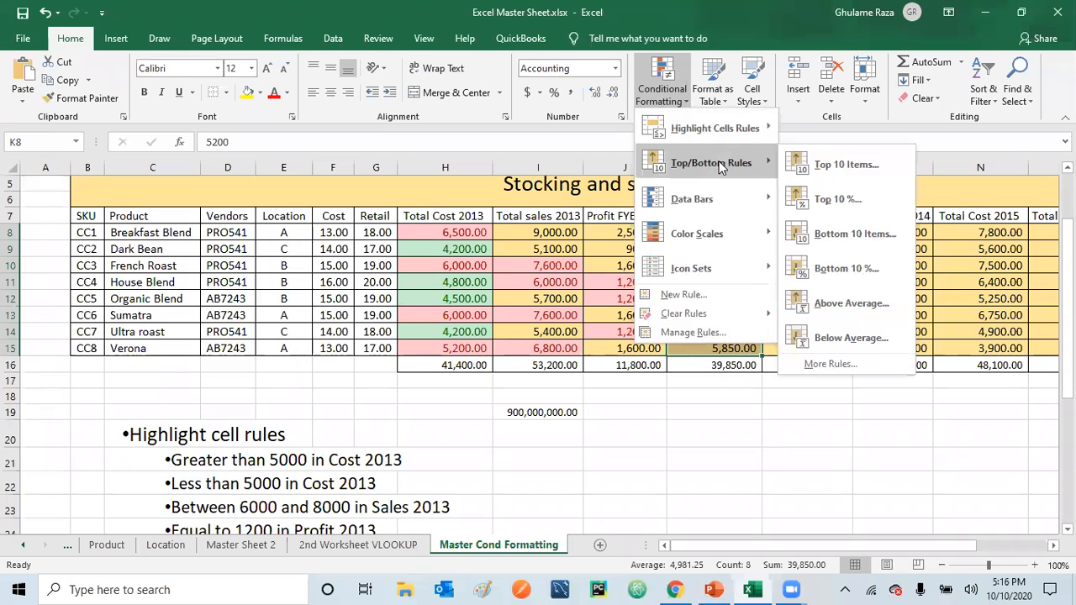
click(845, 269)
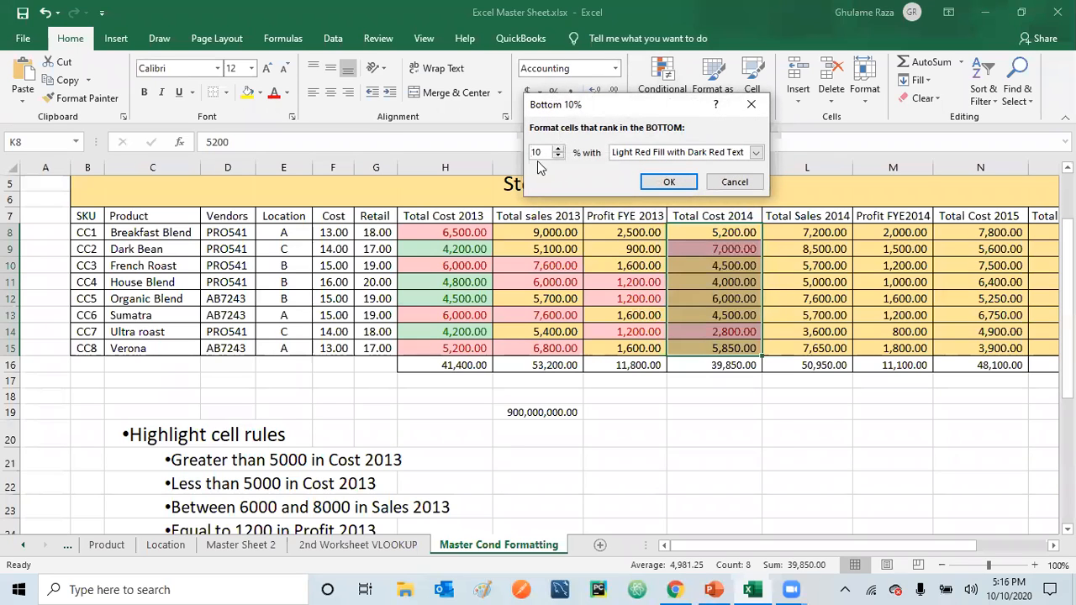
click(559, 149)
click(558, 157)
click(558, 156)
click(558, 156)
click(558, 156)
click(757, 153)
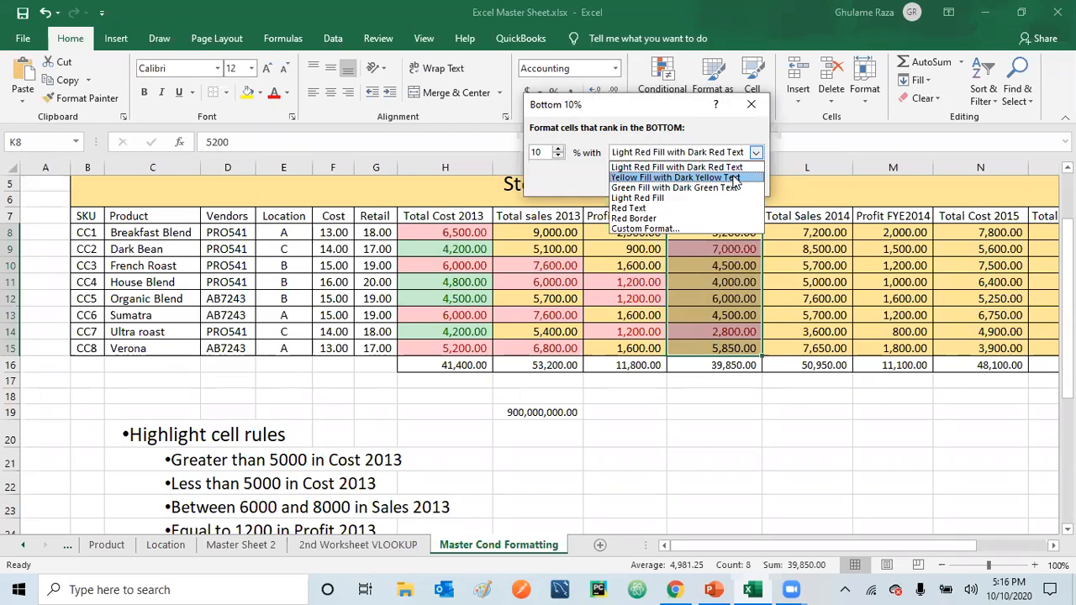
click(717, 191)
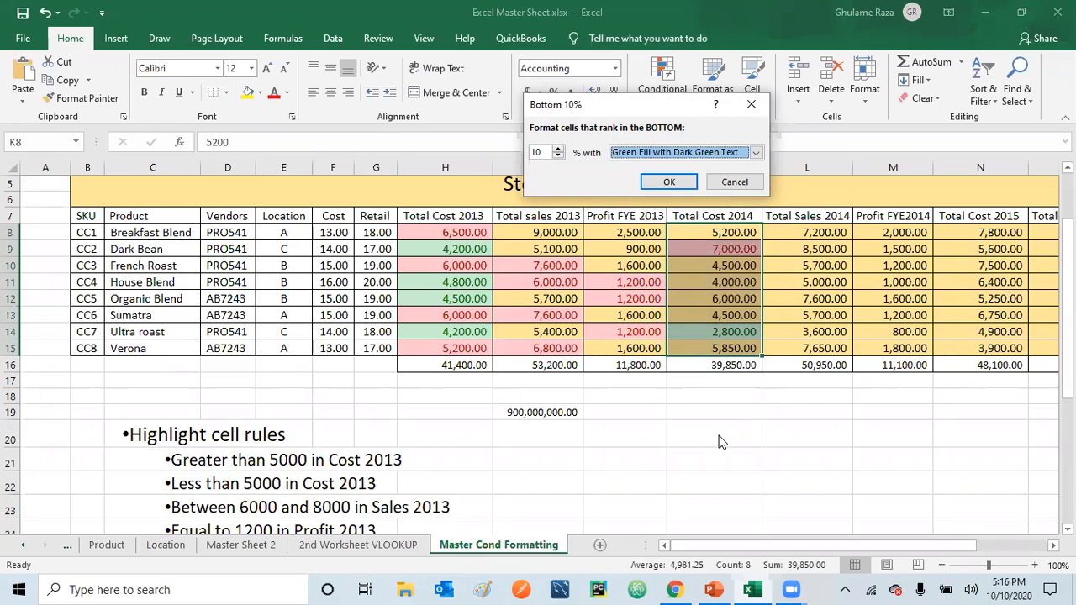
click(651, 183)
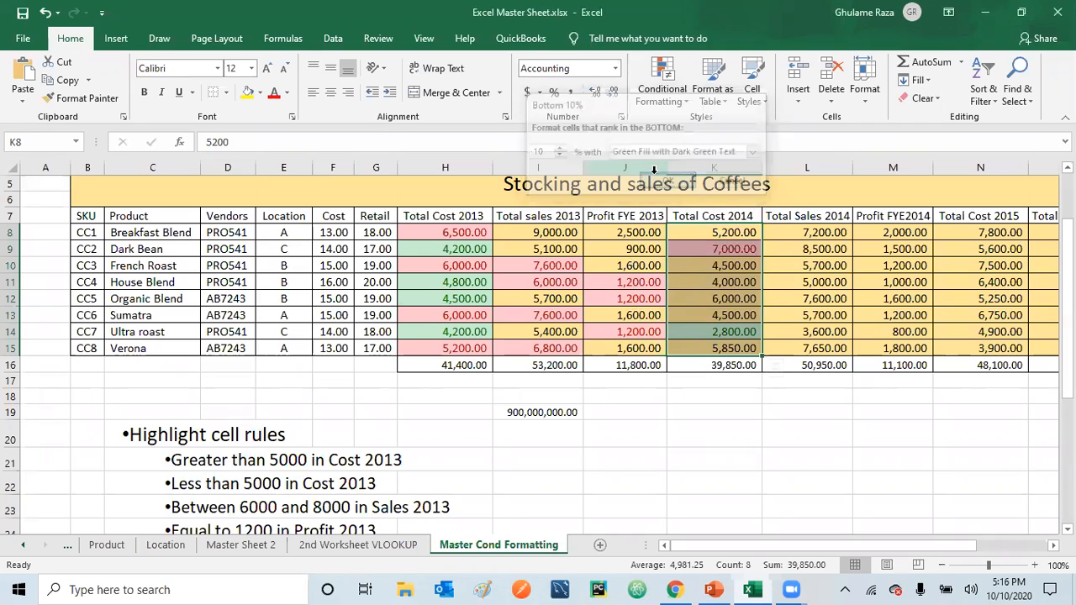
click(699, 393)
click(714, 333)
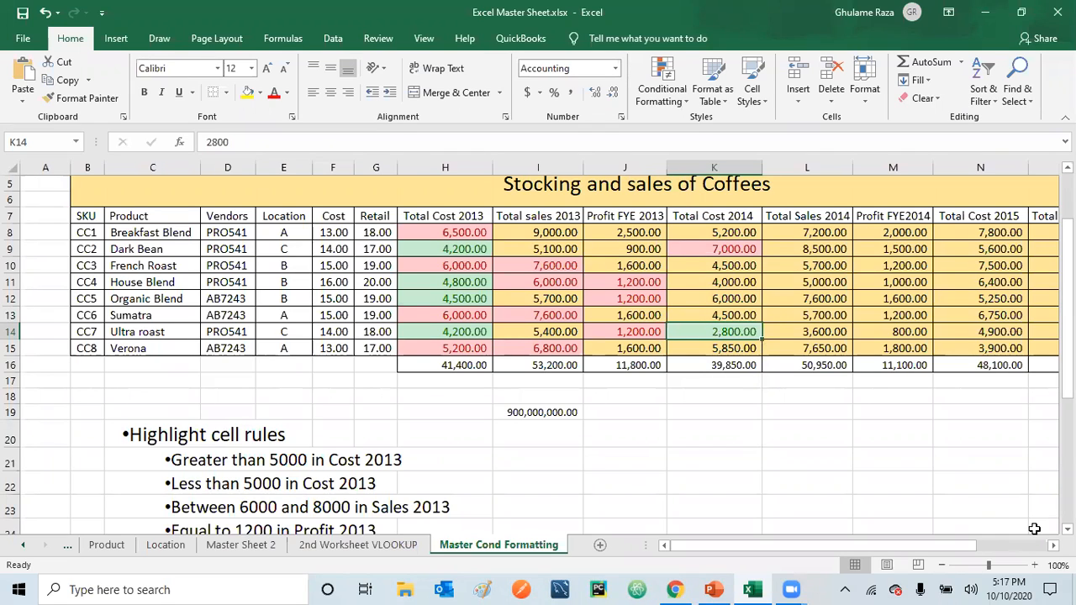
Highlight the top 3 items of the Total Sales 2014 values in L8:L15 with Light Red Fill with Dark Red Text
scroll(538, 353, down, 3)
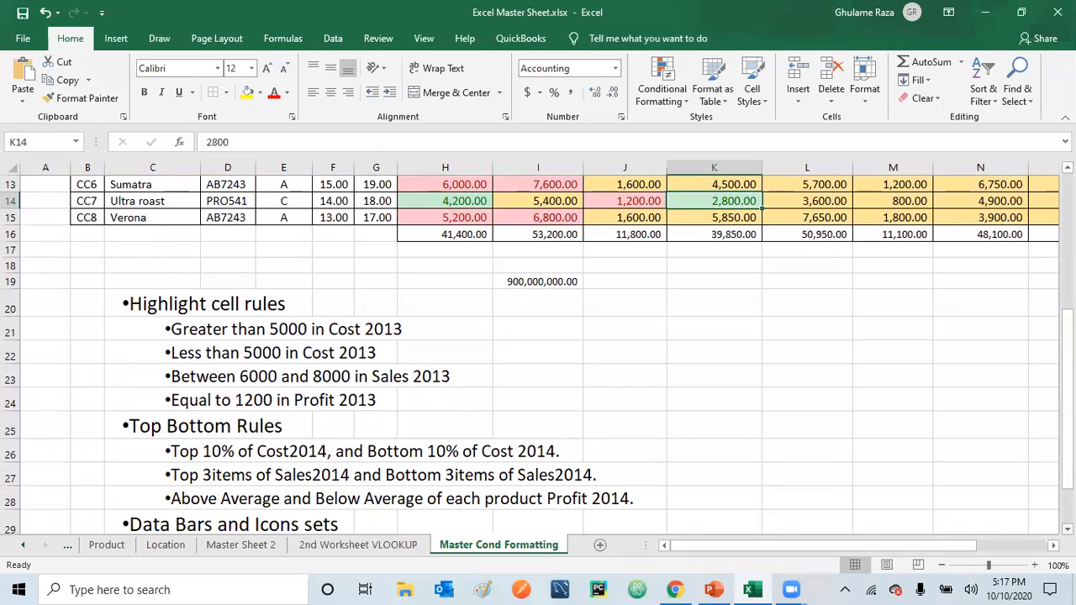
drag(1068, 446, 1068, 344)
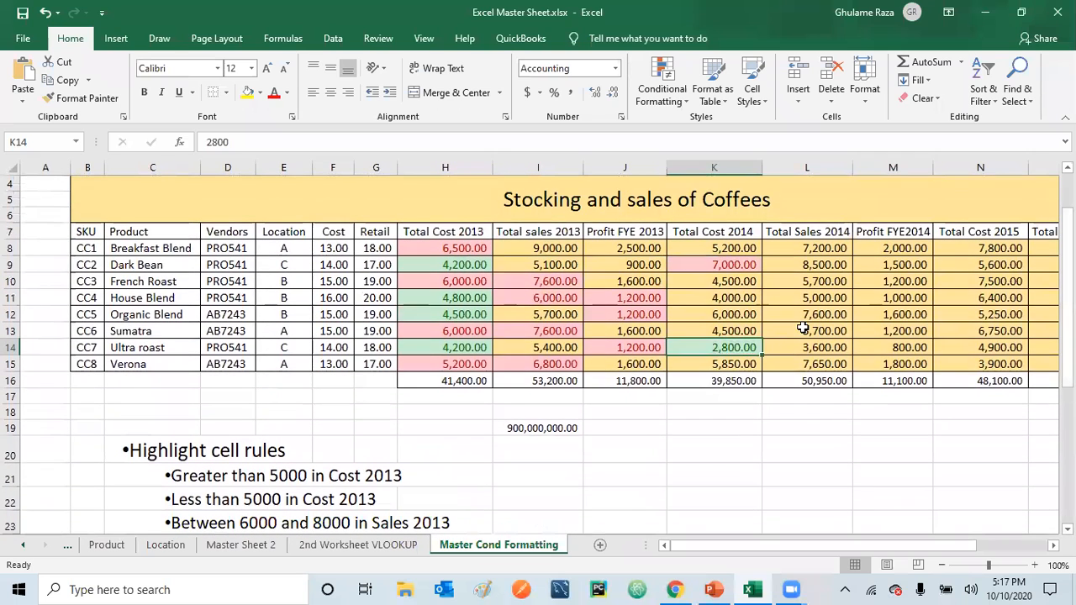
drag(827, 248, 827, 364)
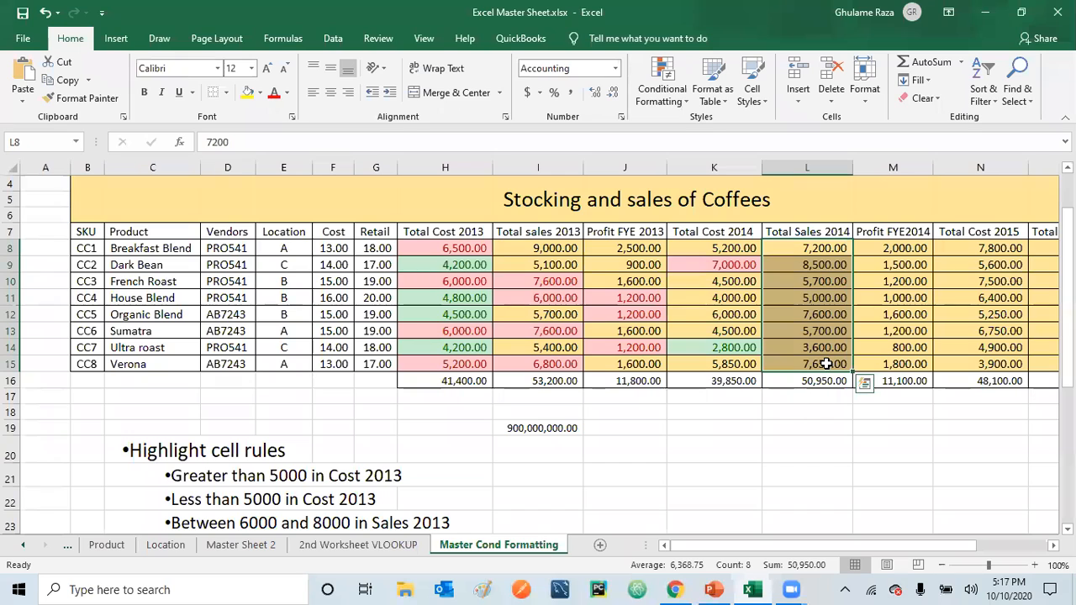
click(687, 100)
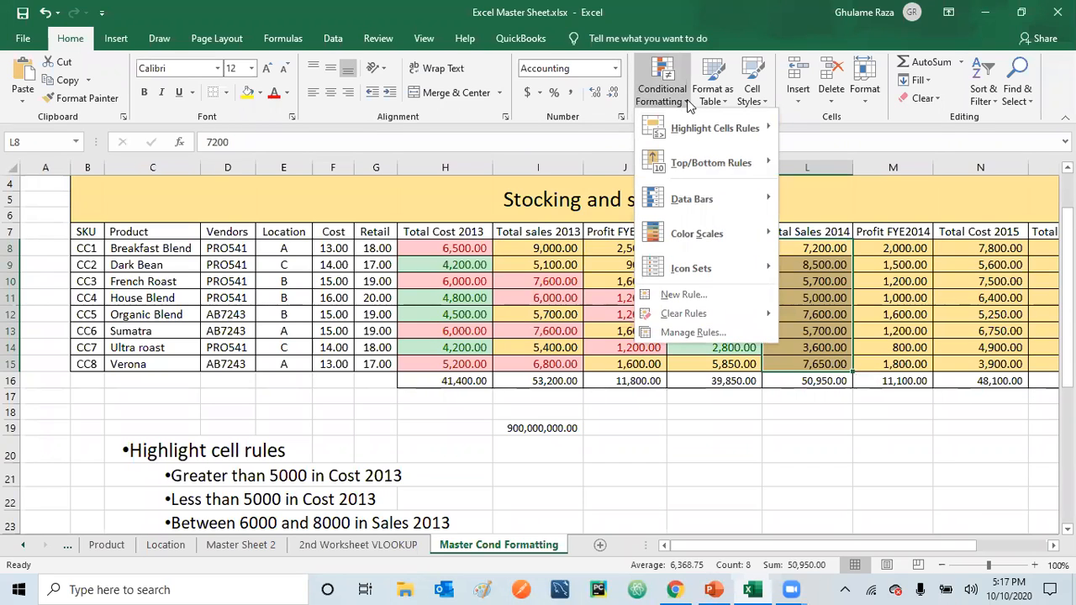
mouse_move(717, 160)
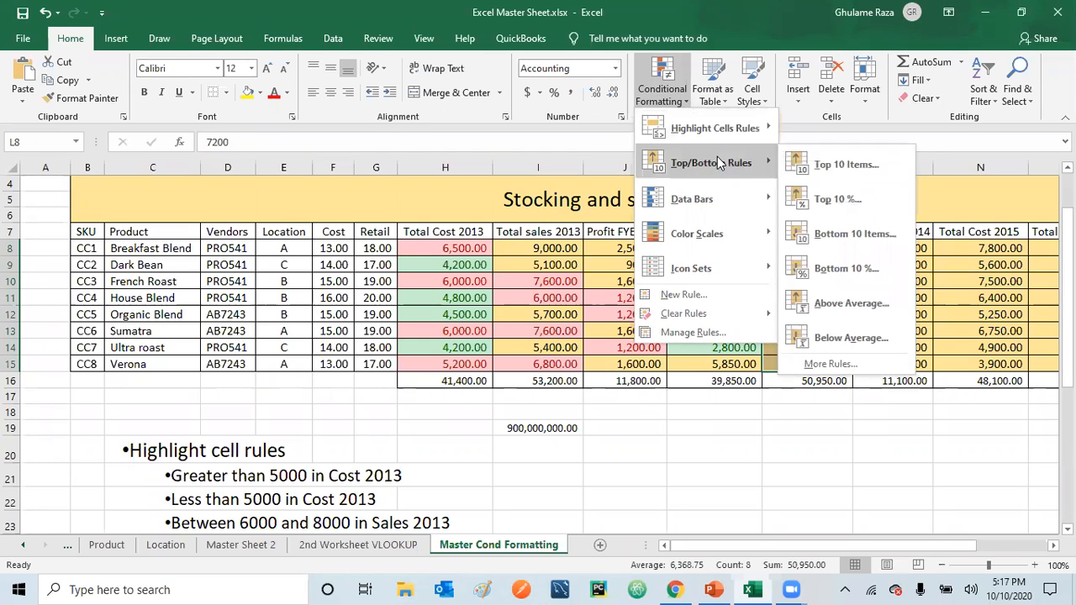
click(843, 165)
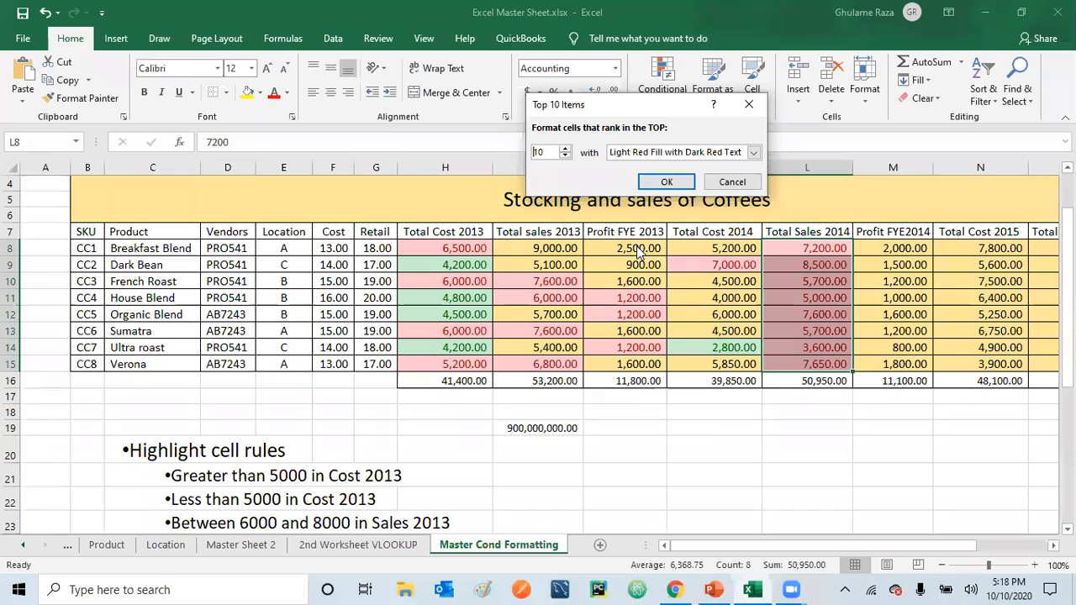
click(565, 156)
click(565, 156)
click(565, 156)
click(565, 157)
click(565, 156)
click(565, 157)
click(565, 157)
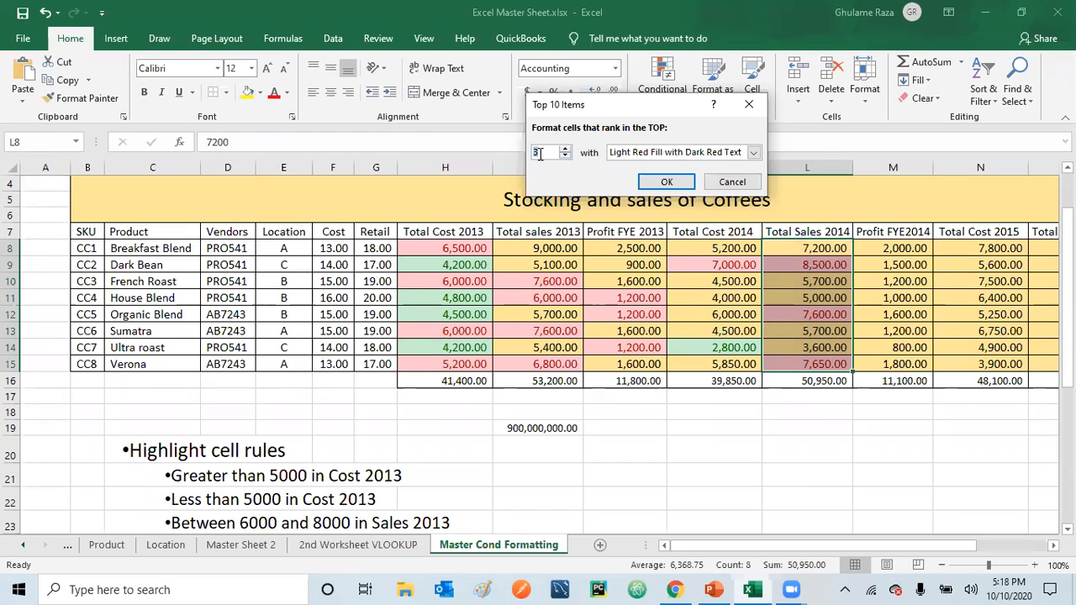
click(540, 154)
click(669, 183)
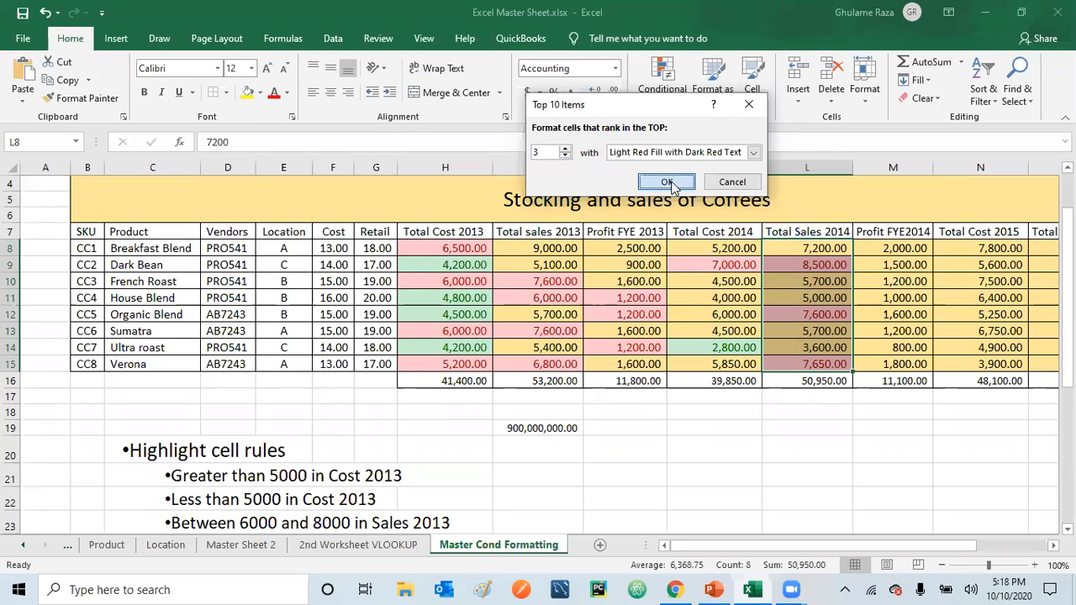
click(795, 264)
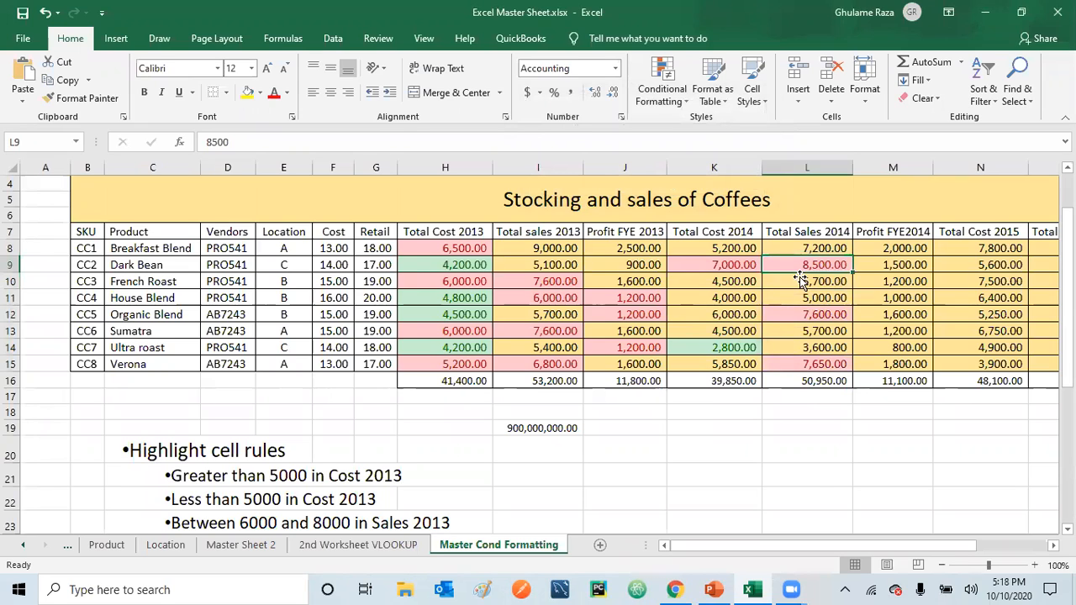
Highlight the bottom 3 items of the Total Sales 2014 values in L8:L15 with Green Fill with Dark Green Text
drag(795, 248, 801, 363)
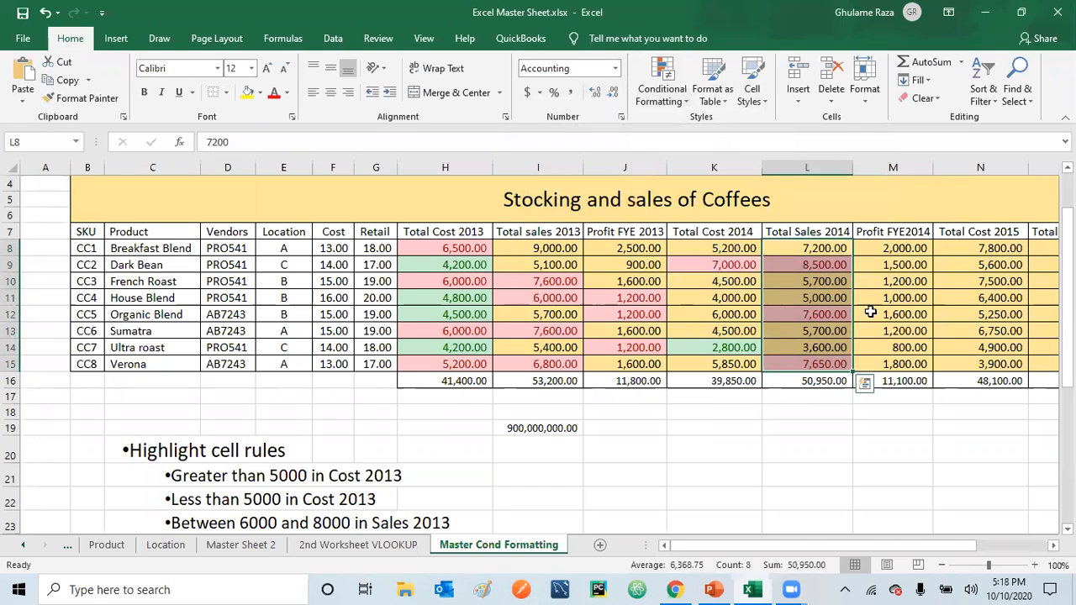
click(673, 94)
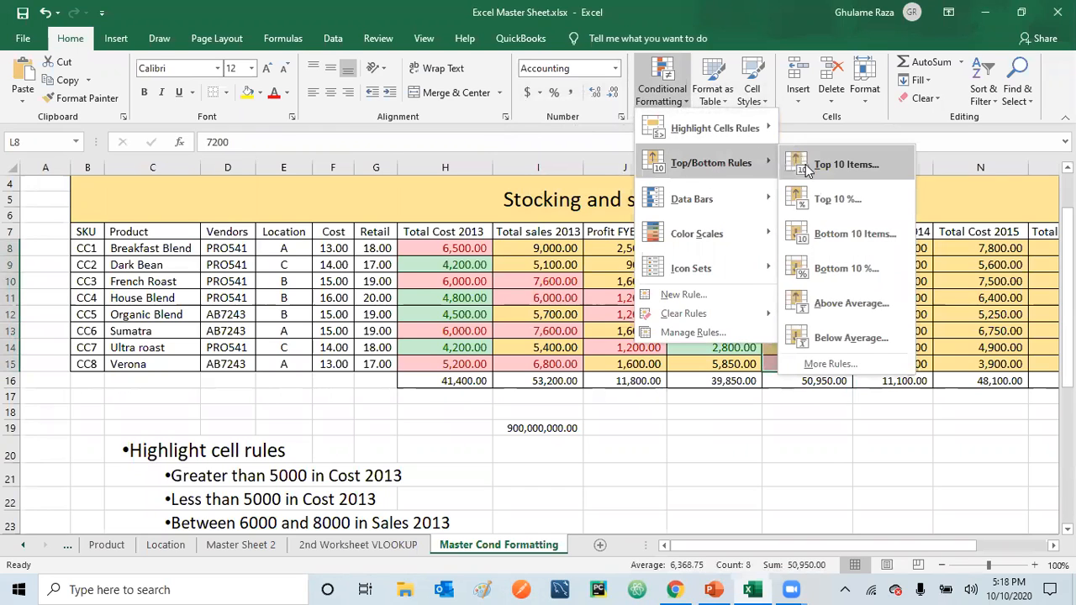
click(822, 235)
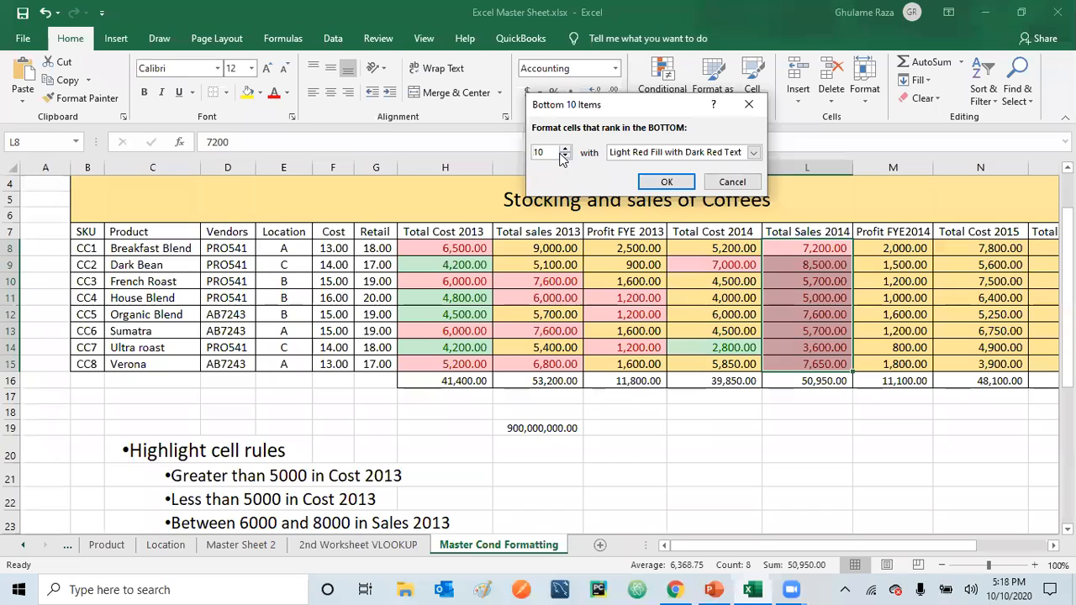
drag(551, 151, 512, 163)
text(3)
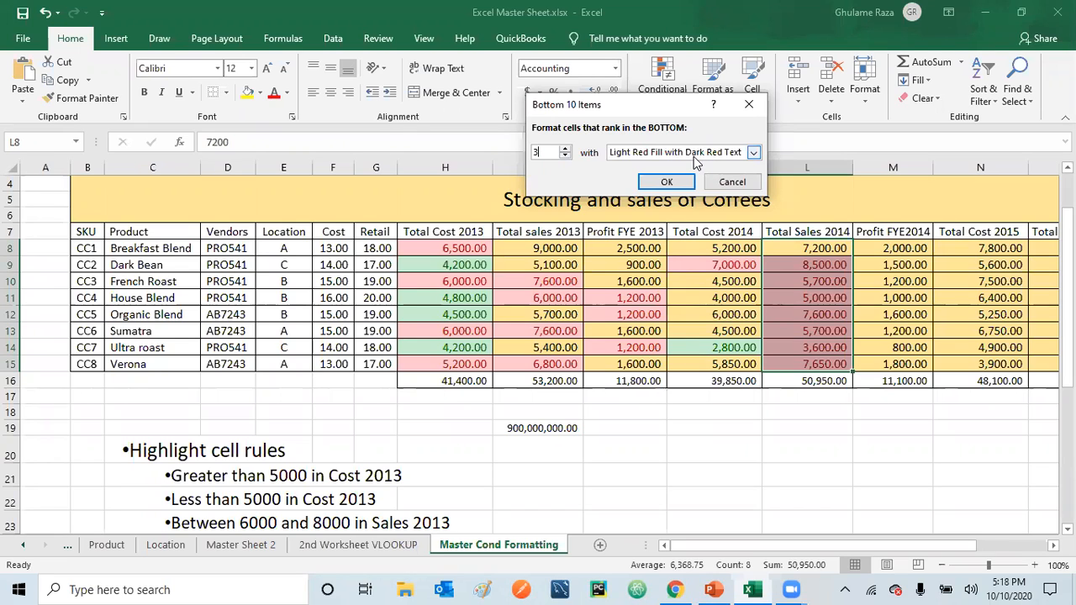
click(754, 154)
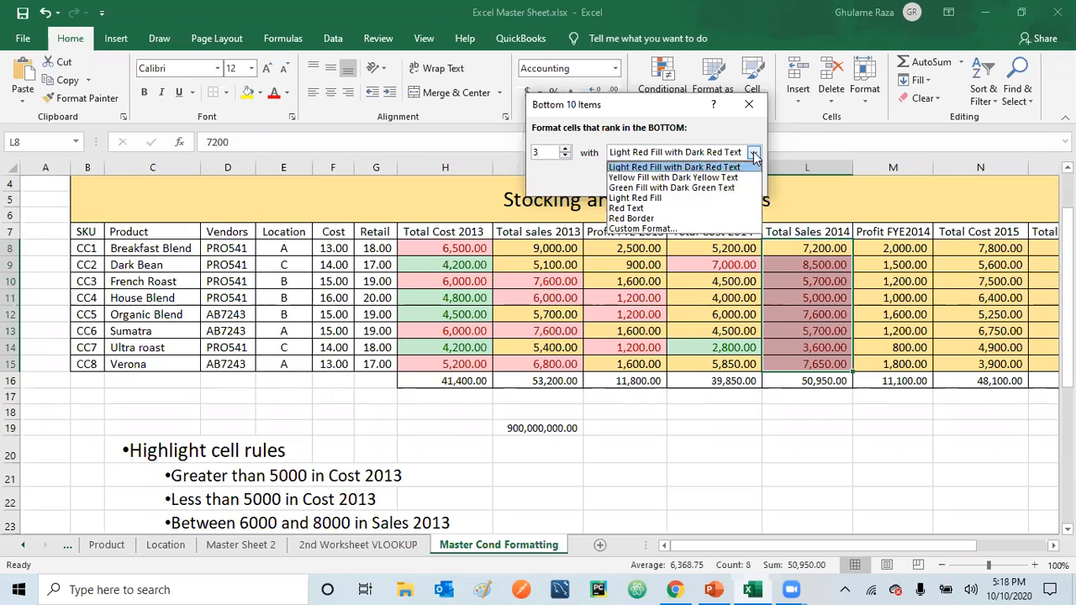
click(712, 188)
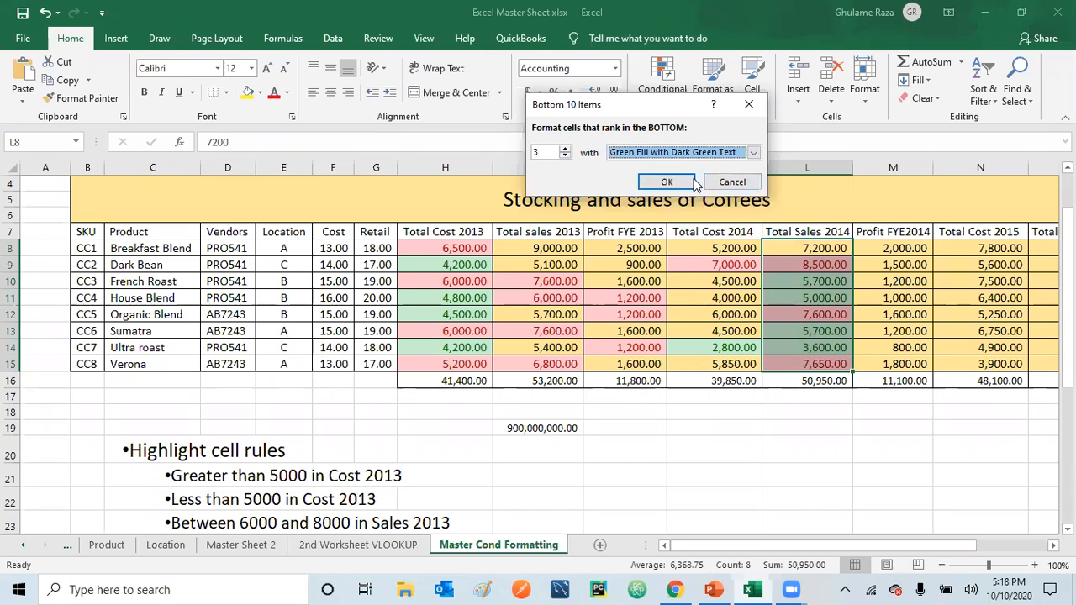
click(668, 183)
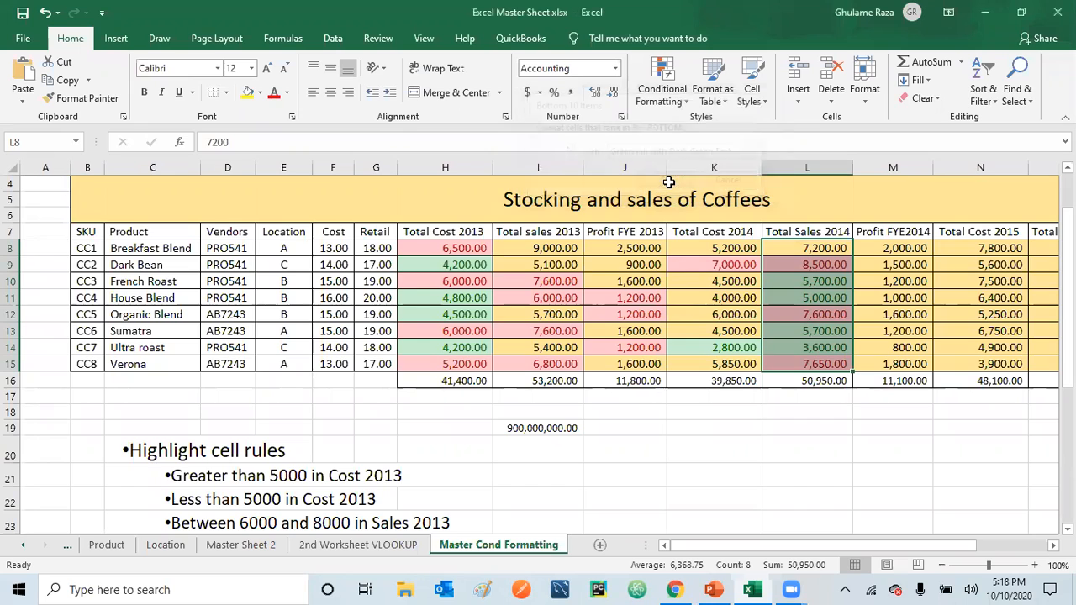
click(758, 432)
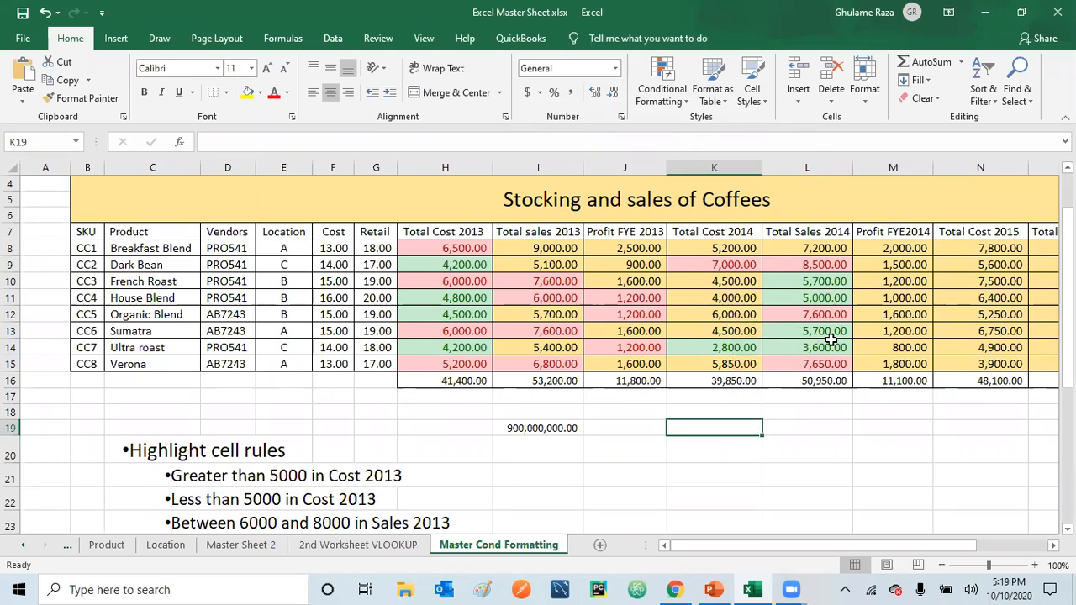
Apply a bottom 3 items rule with Green Fill with Dark Green Text to L8:L16, including the Total Sales 2014 total, and check the tied values
drag(820, 248, 807, 382)
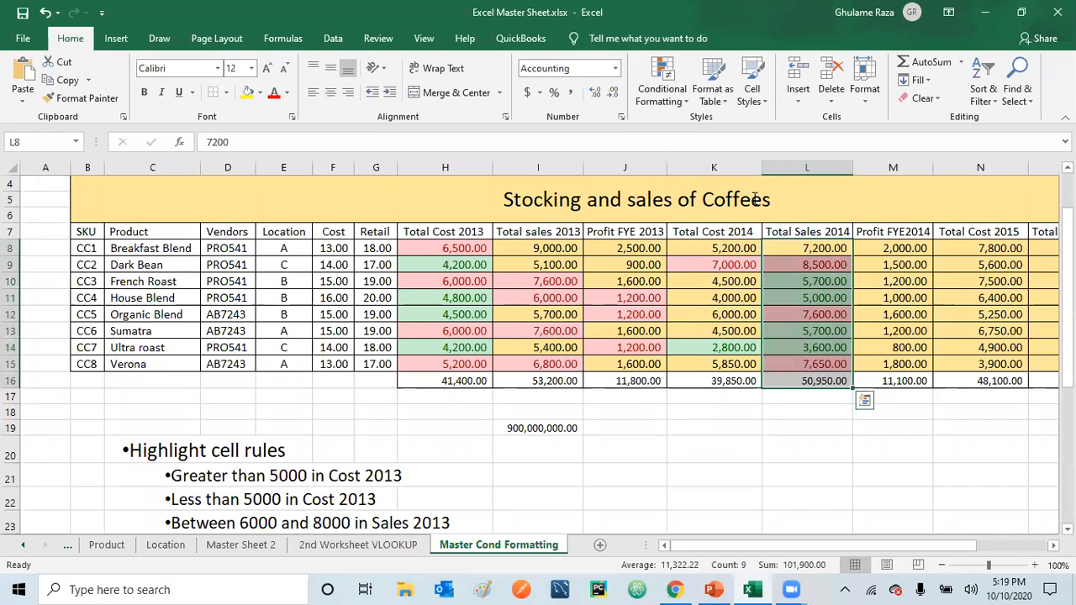
click(662, 94)
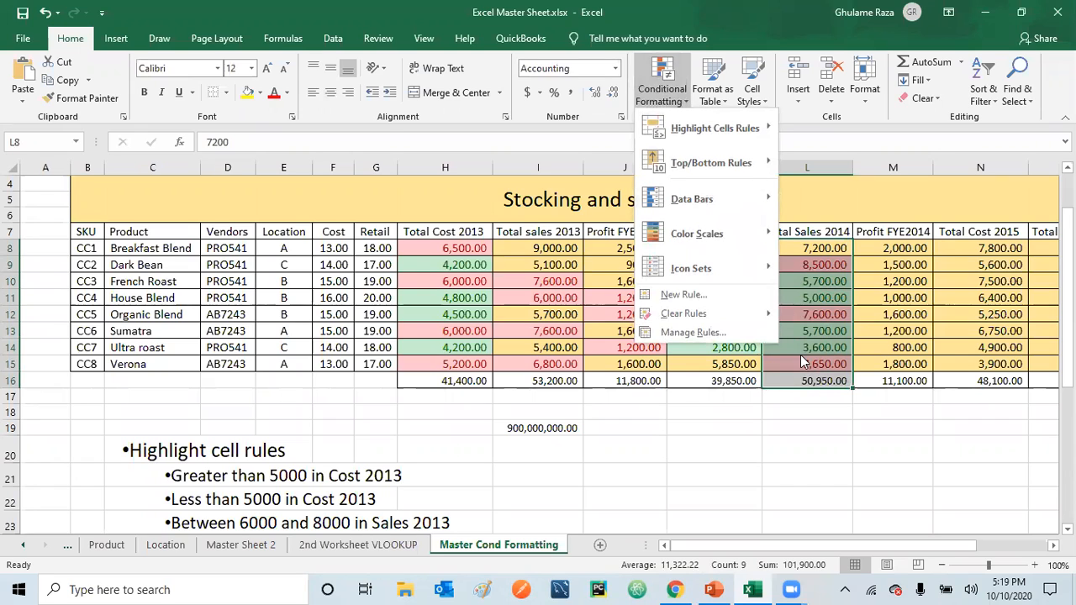
mouse_move(721, 162)
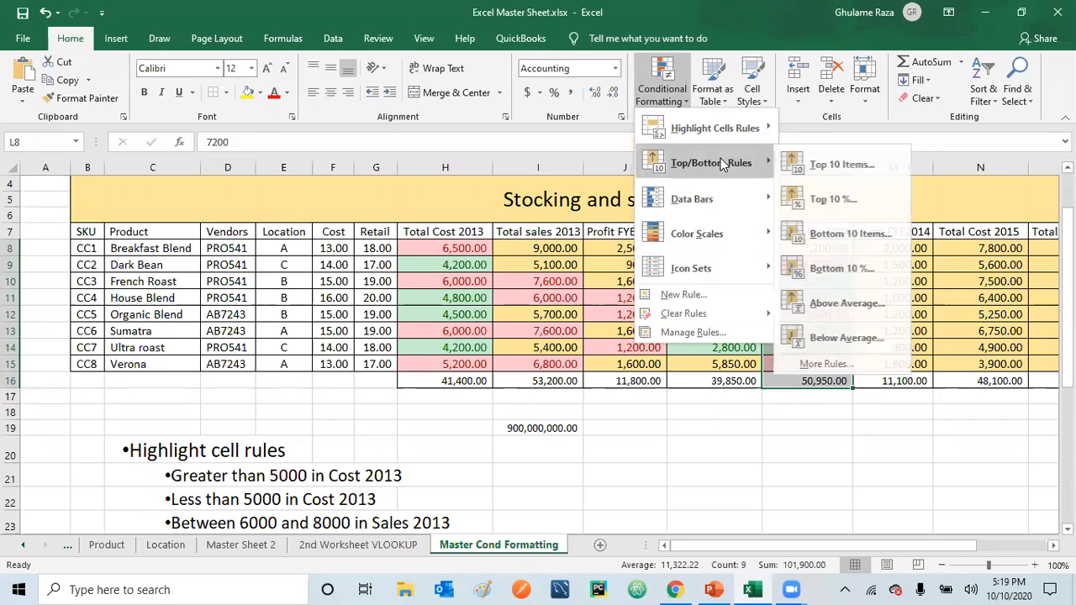
click(838, 239)
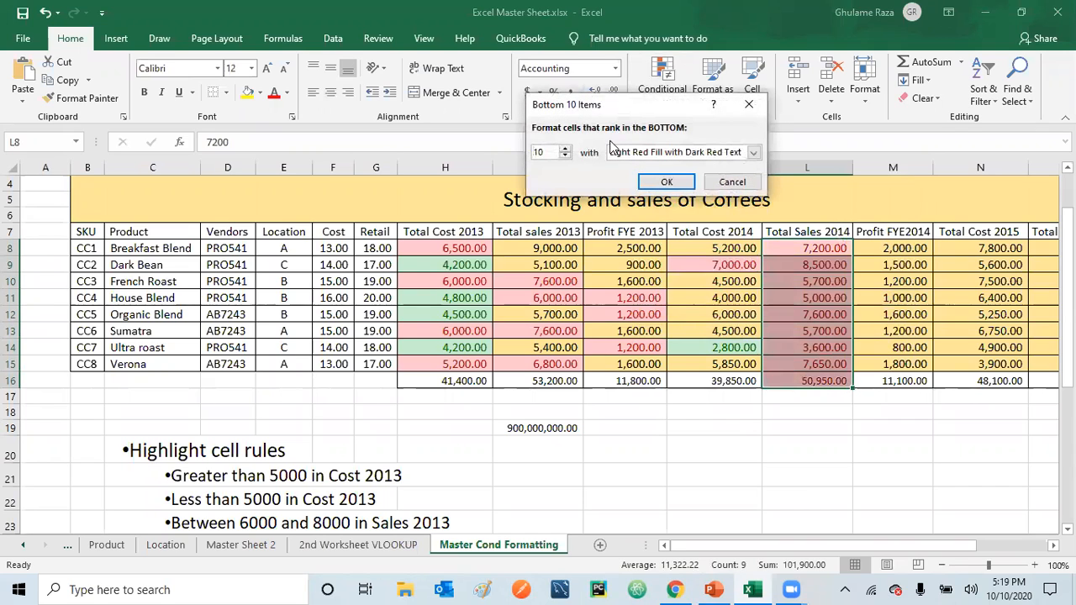
click(563, 159)
click(563, 159)
click(563, 159)
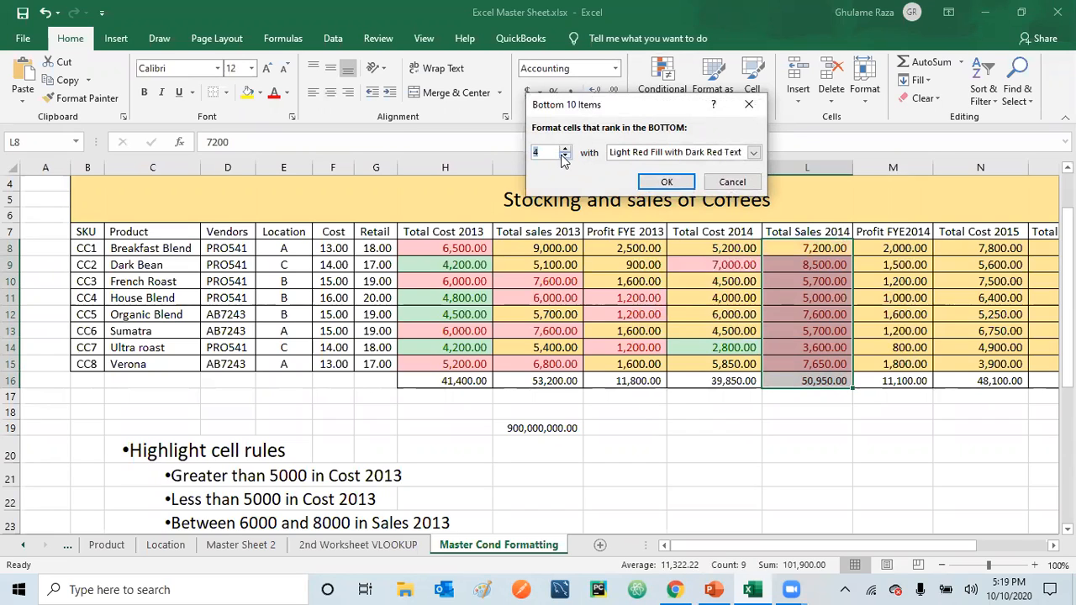
click(563, 159)
click(755, 152)
click(713, 189)
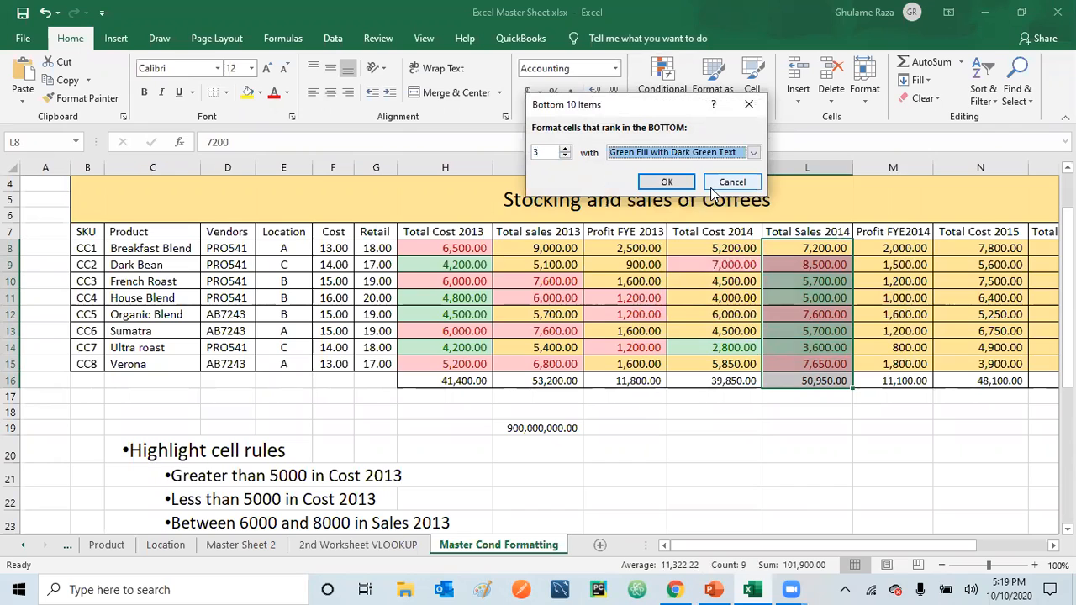
click(677, 183)
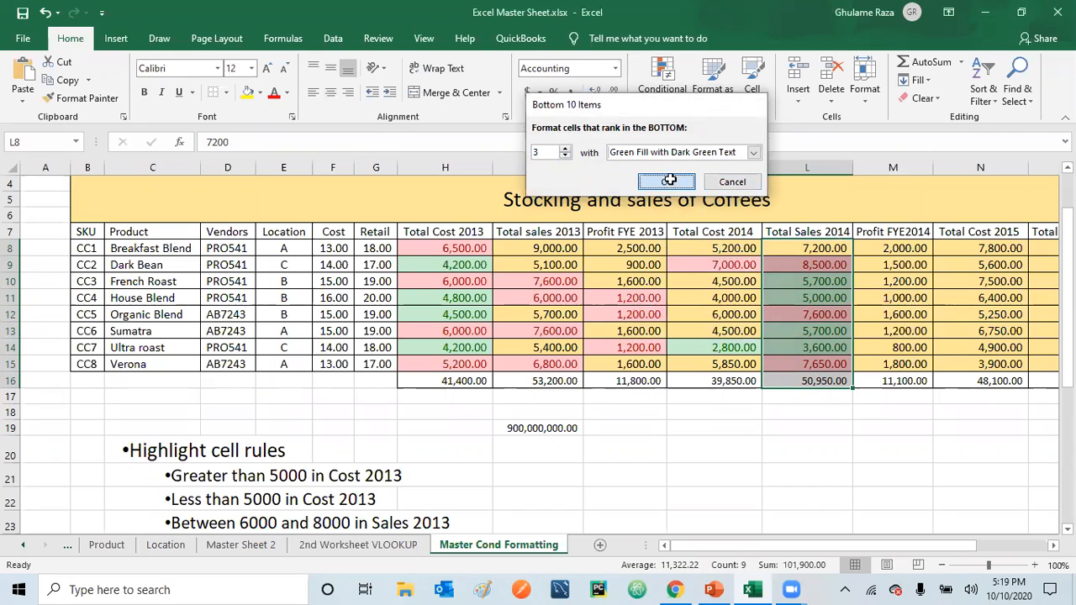
click(728, 409)
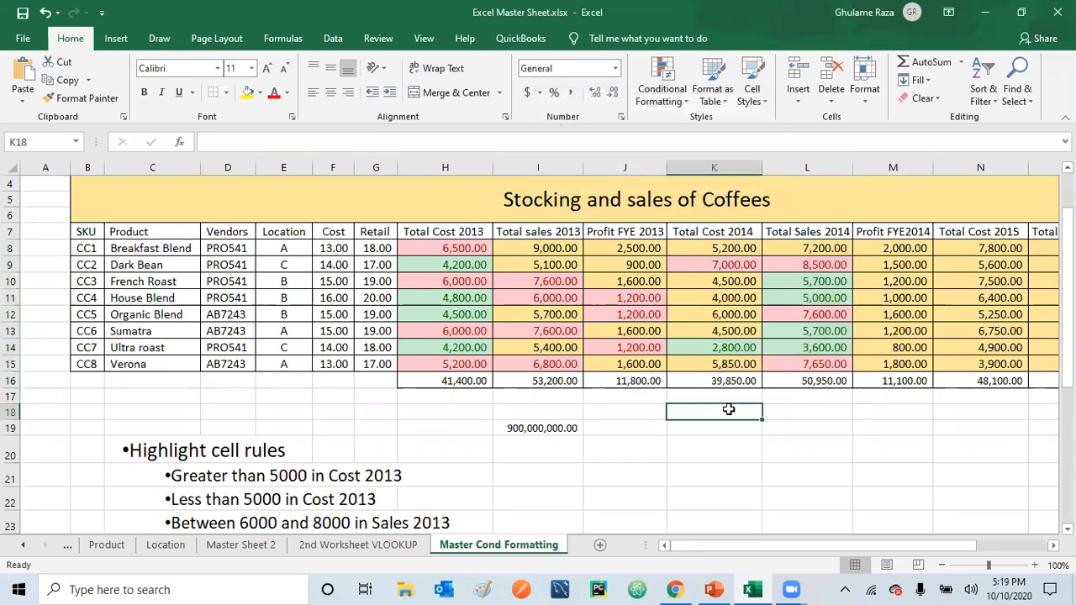
click(819, 284)
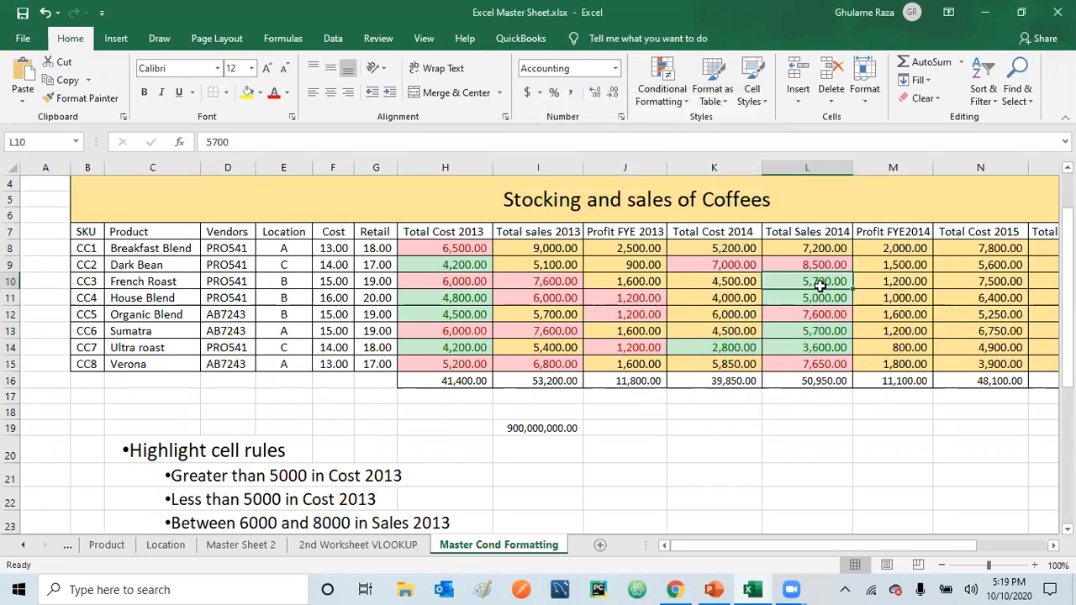
click(826, 332)
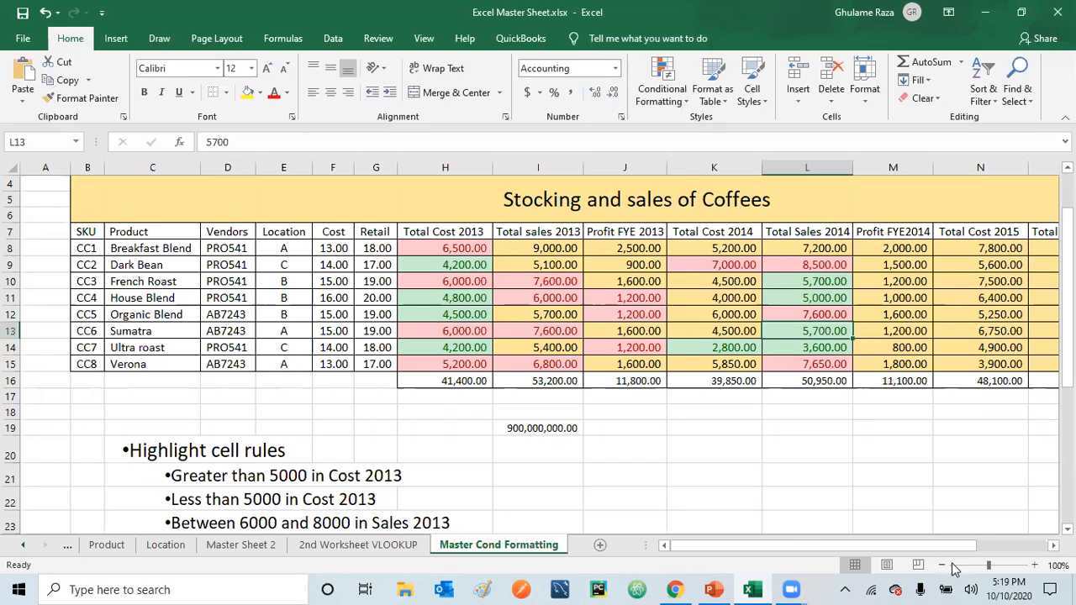
Highlight the above-average Profit FYE2014 values in M8:M15 with Light Red Fill with Dark Red Text
scroll(1052, 370, down, 1)
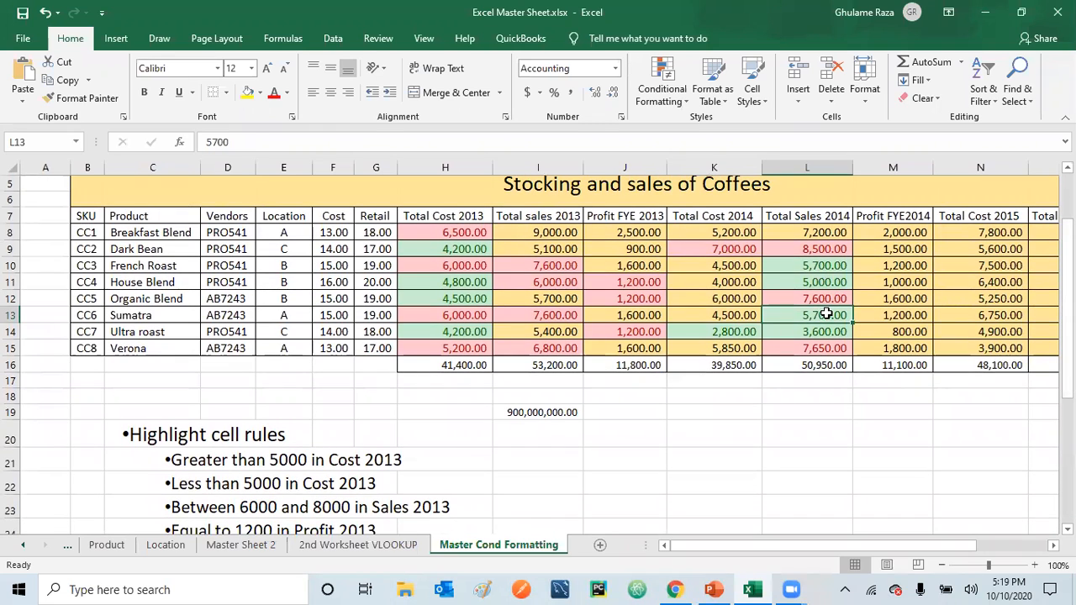
drag(1068, 252, 1068, 285)
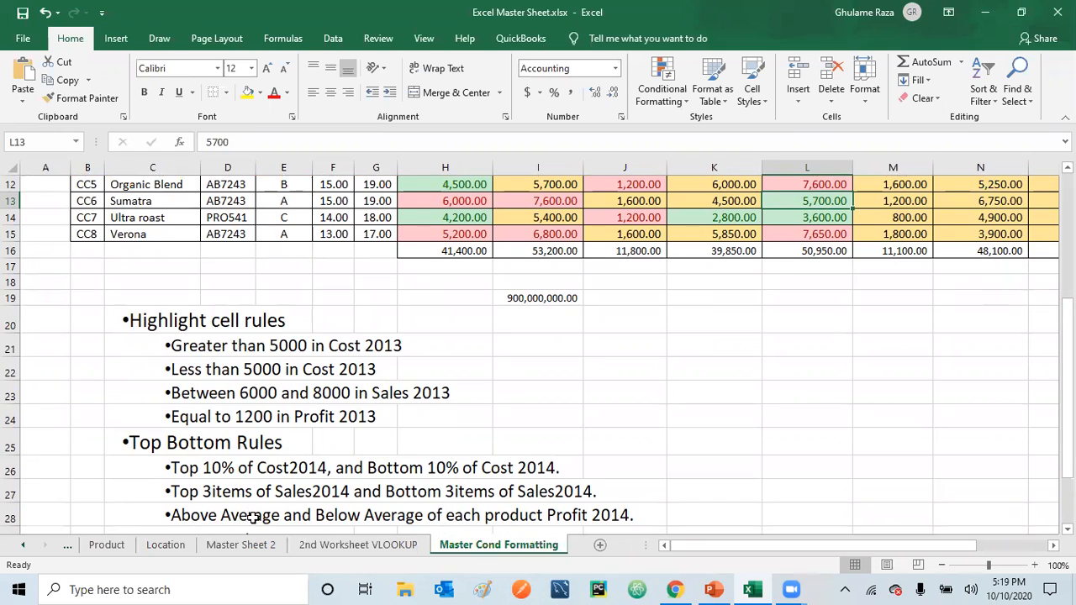
drag(1068, 471, 1068, 395)
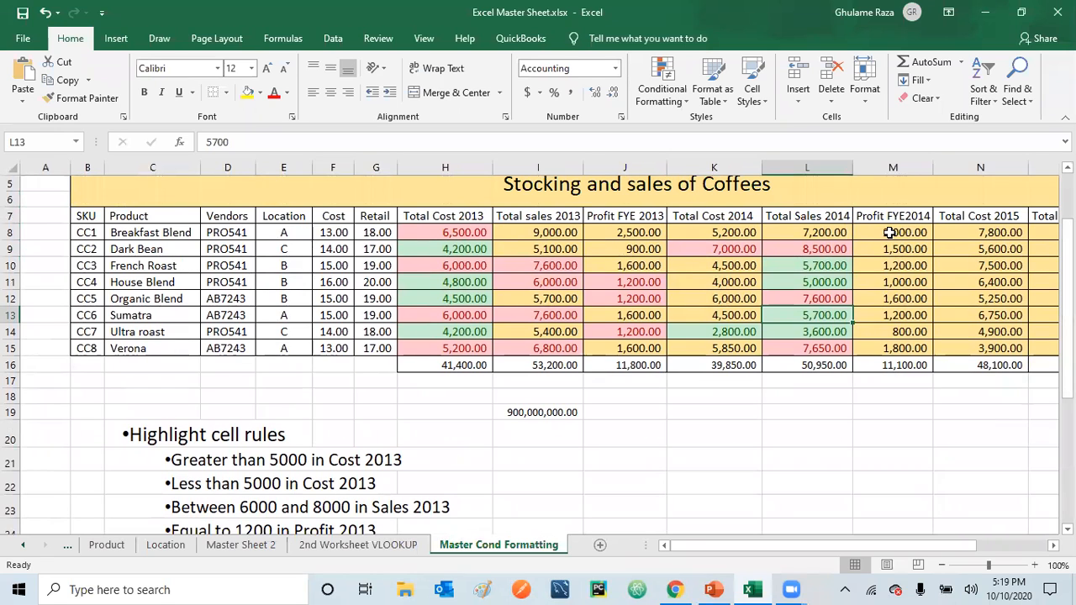
drag(1068, 317, 1068, 307)
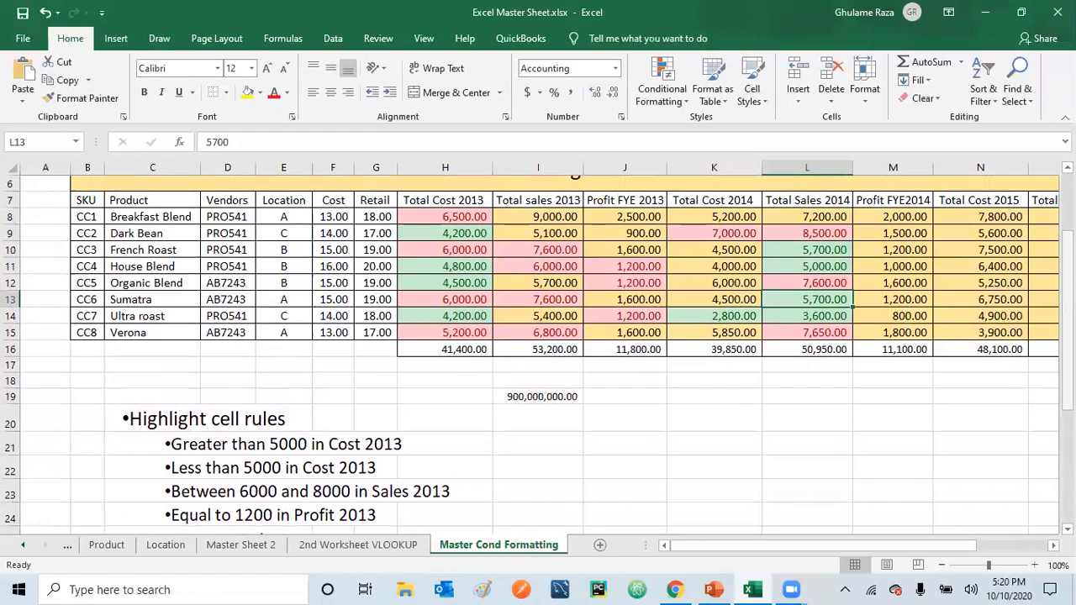
click(903, 217)
drag(903, 217, 901, 328)
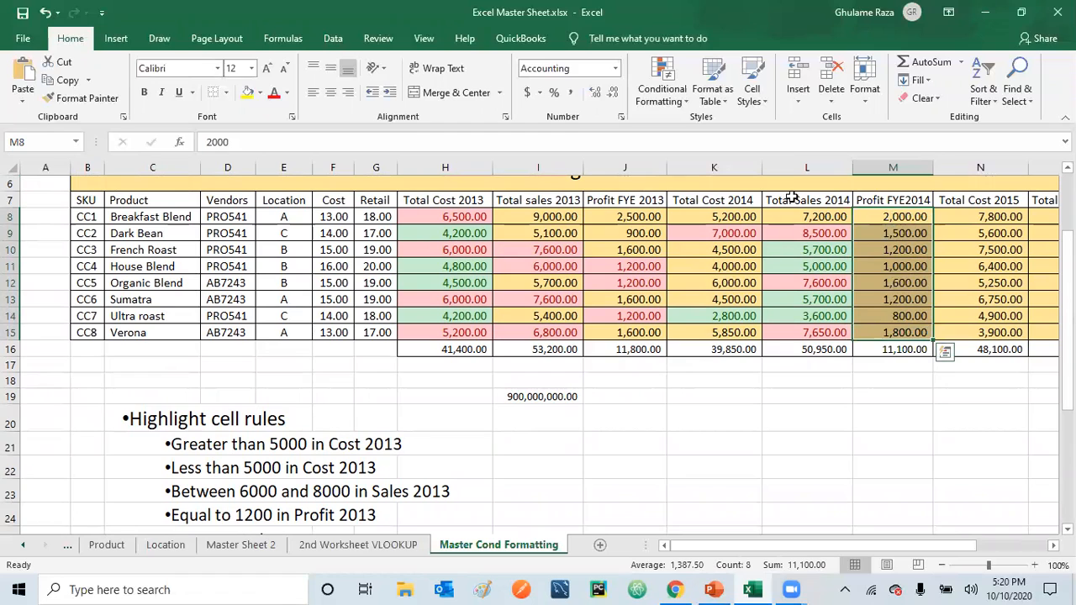
click(664, 99)
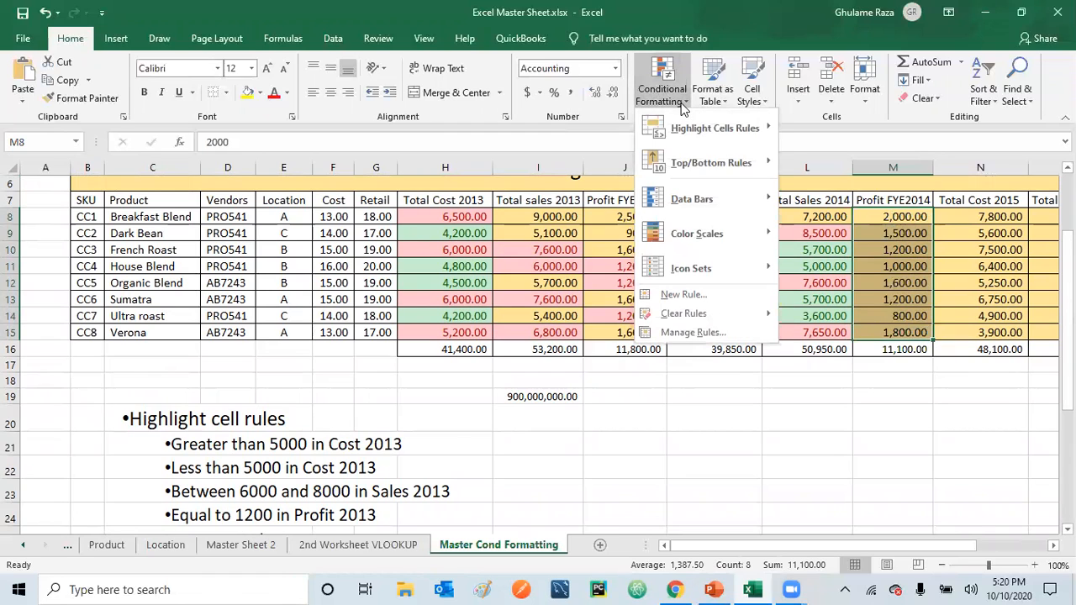
mouse_move(709, 165)
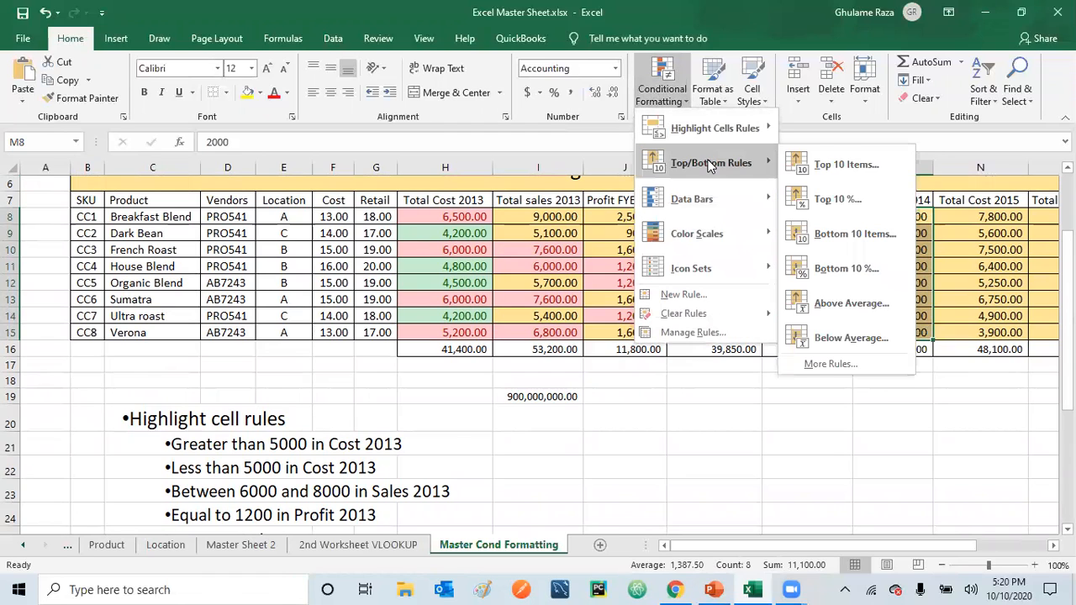
click(842, 305)
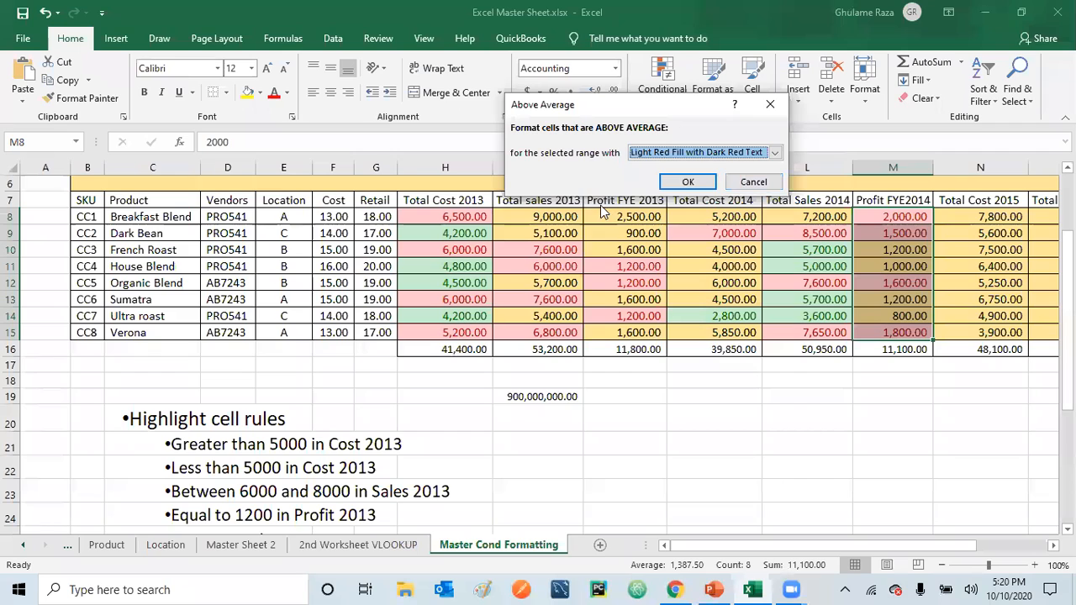
click(686, 183)
click(781, 418)
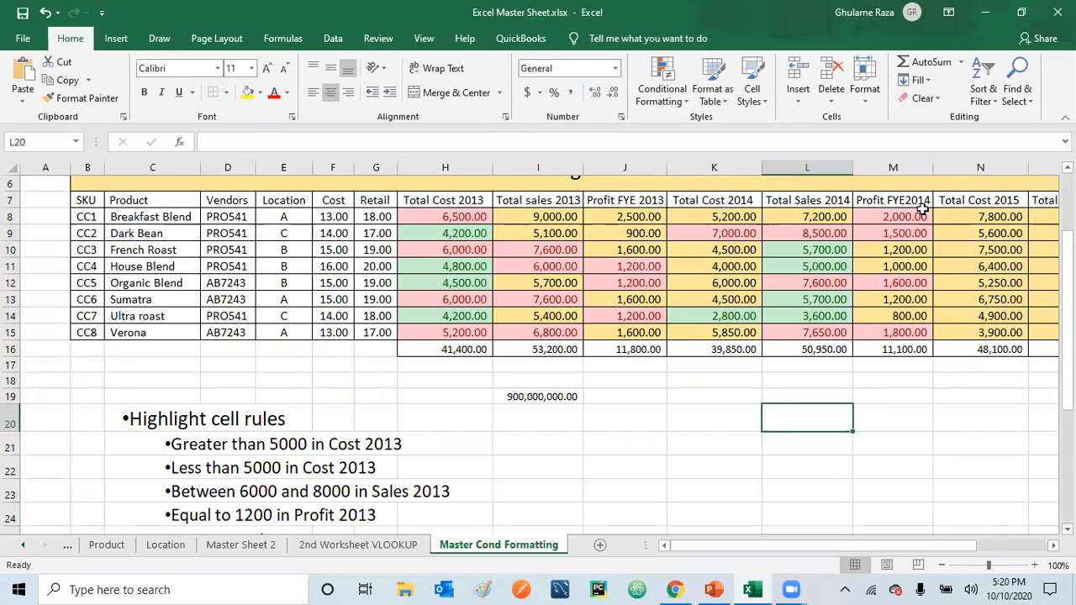
Try a below-average rule with Green Fill with Dark Green Text on M8:M16, including the Profit FYE2014 total, and undo it
click(899, 216)
drag(898, 216, 898, 348)
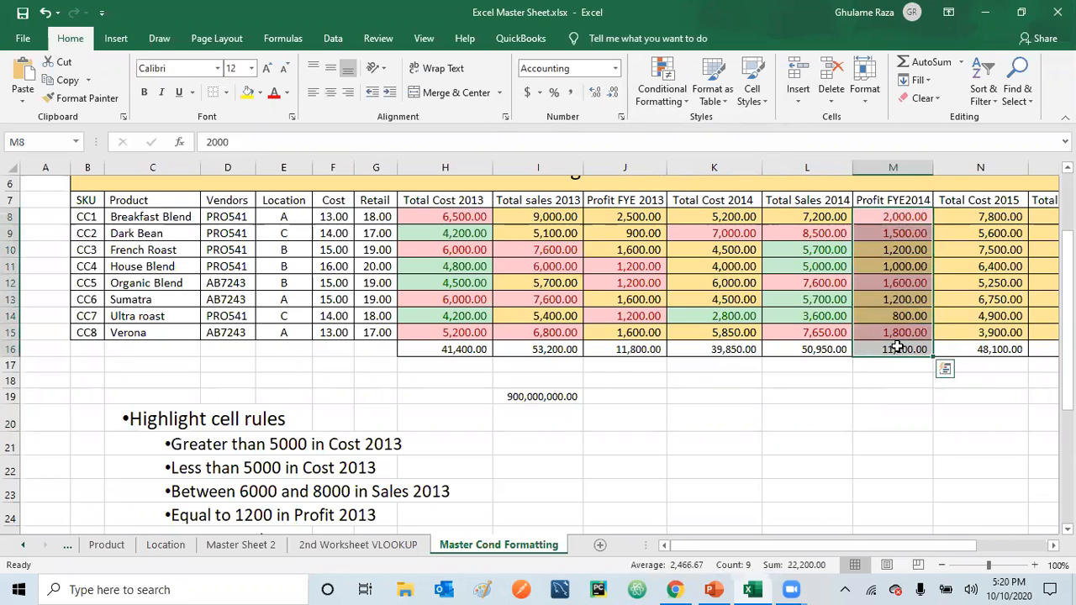
click(685, 104)
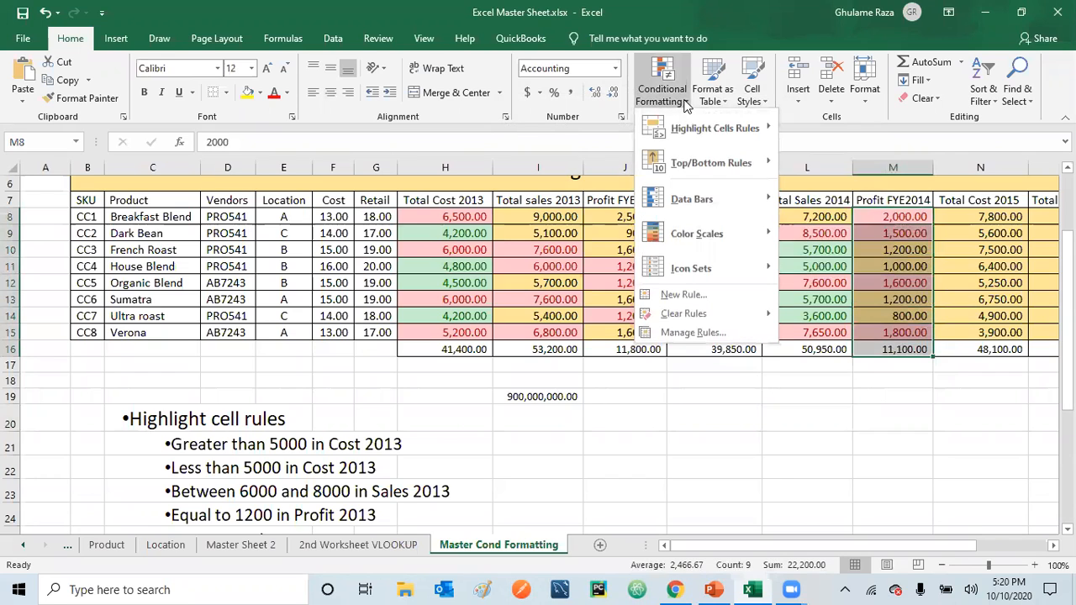
mouse_move(681, 162)
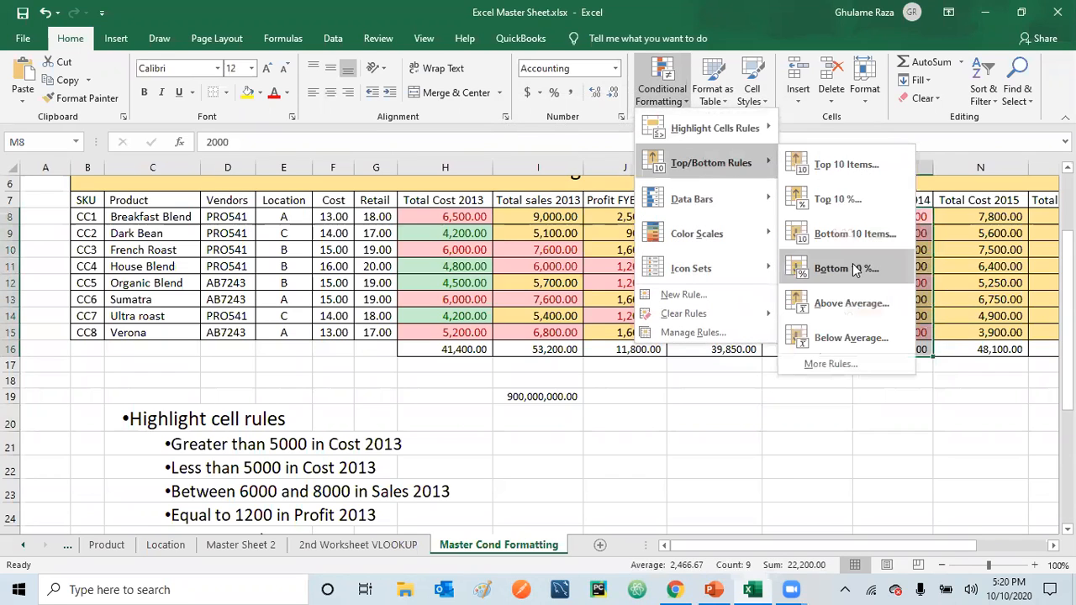
click(852, 339)
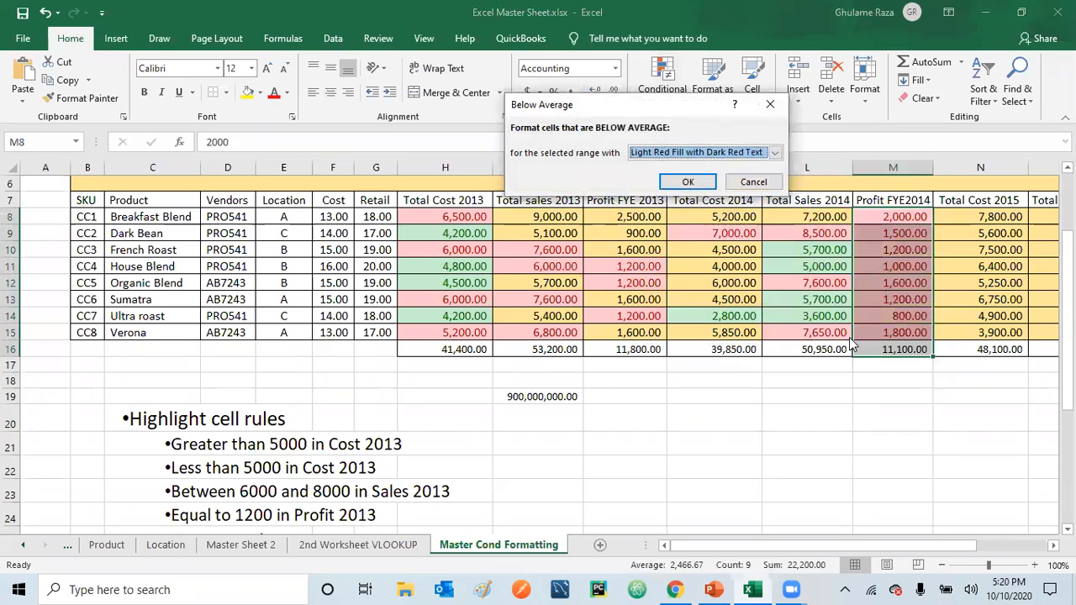
click(775, 153)
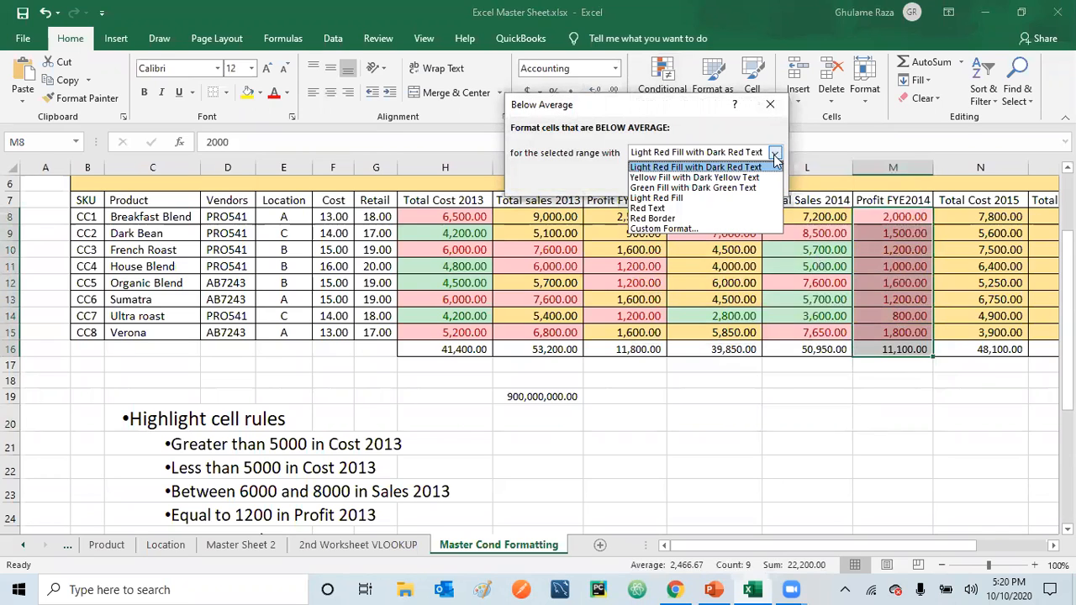
click(739, 186)
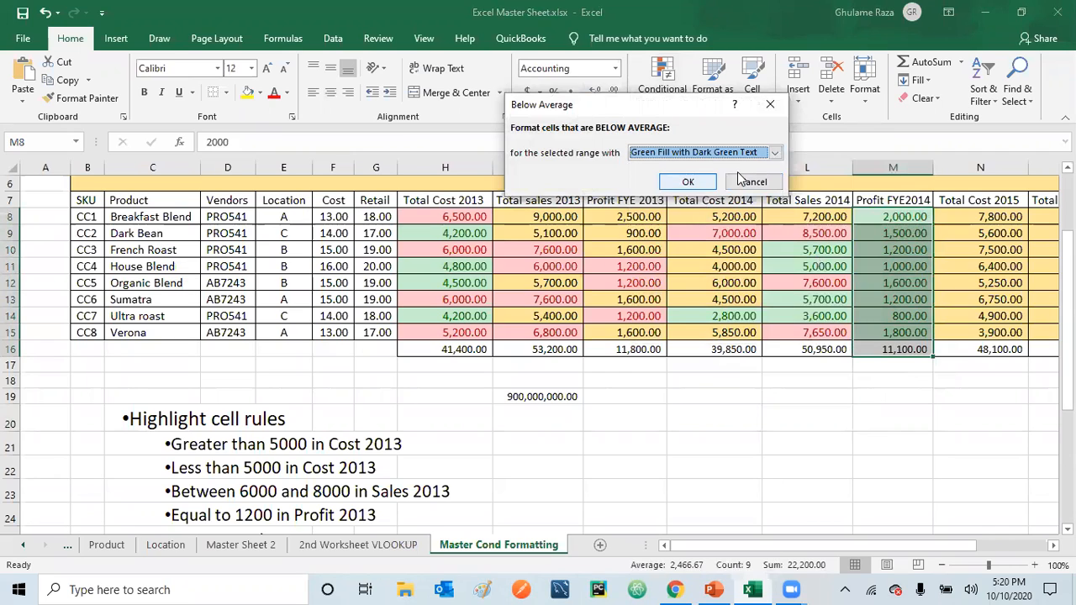
click(690, 182)
click(771, 425)
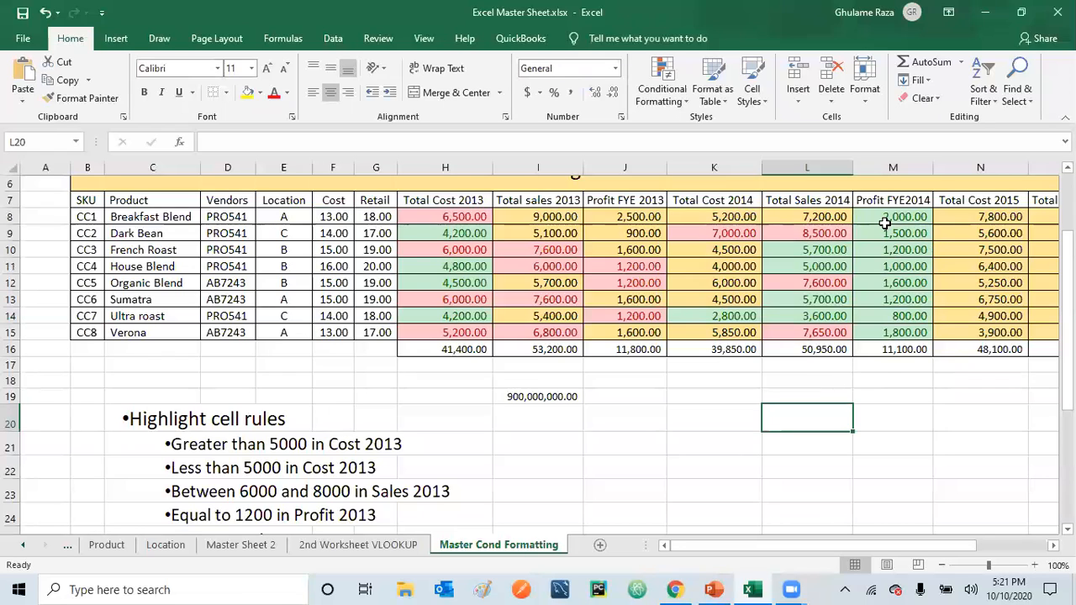
drag(893, 211, 905, 327)
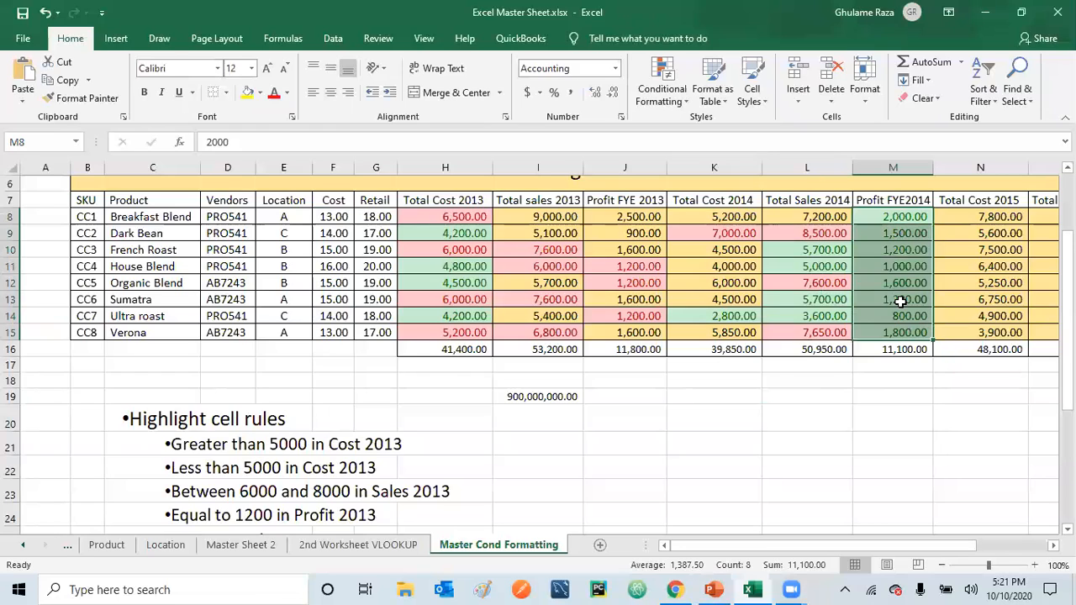
click(45, 12)
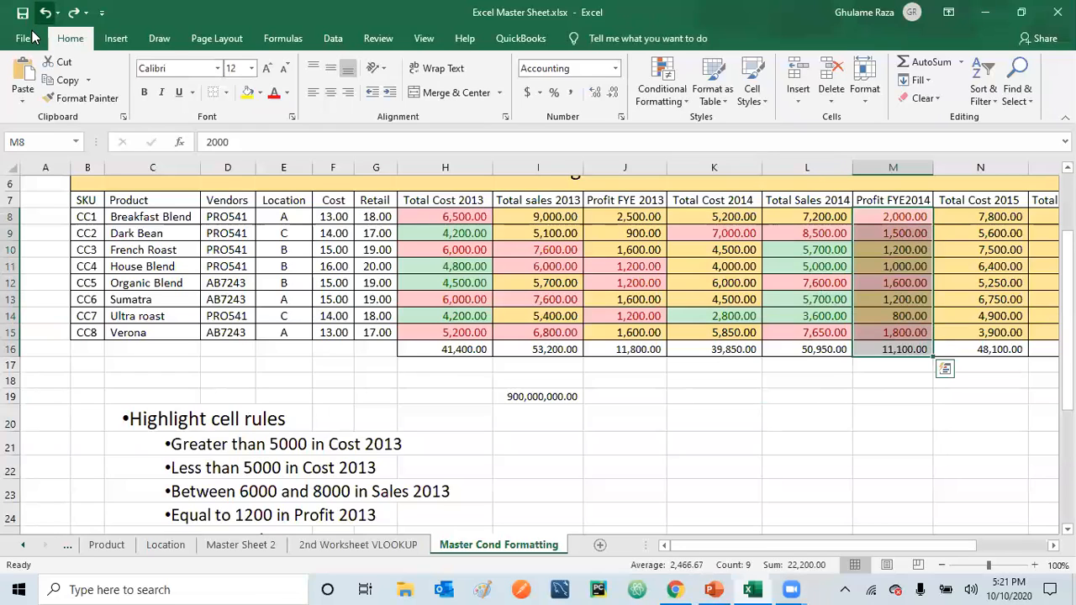
Highlight the below-average Profit FYE2014 values in M8:M15, excluding the total, with Green Fill with Dark Green Text
double_click(572, 420)
drag(874, 216, 891, 333)
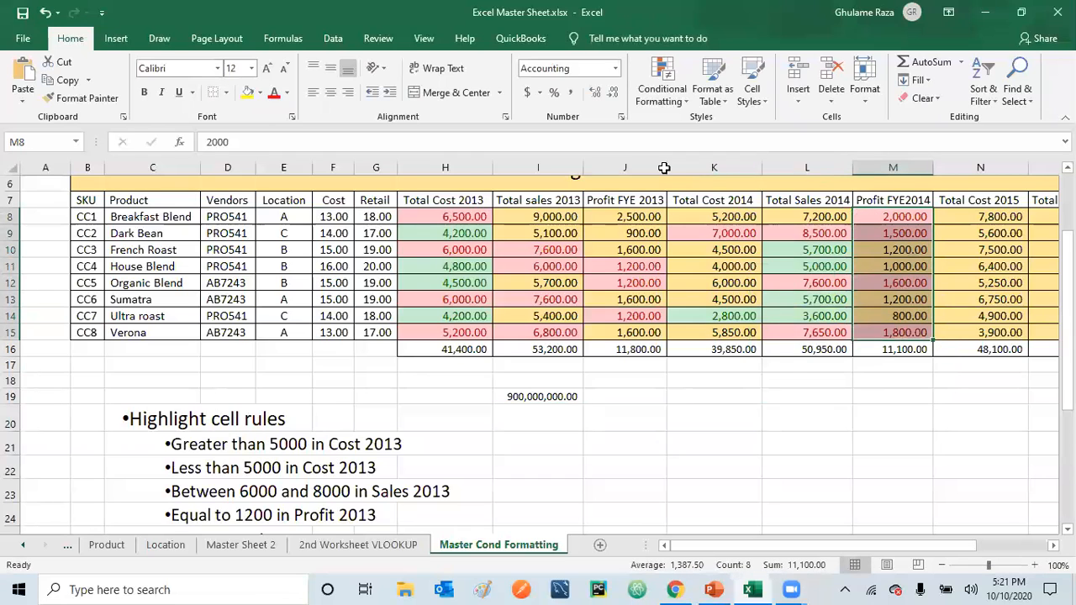
click(677, 99)
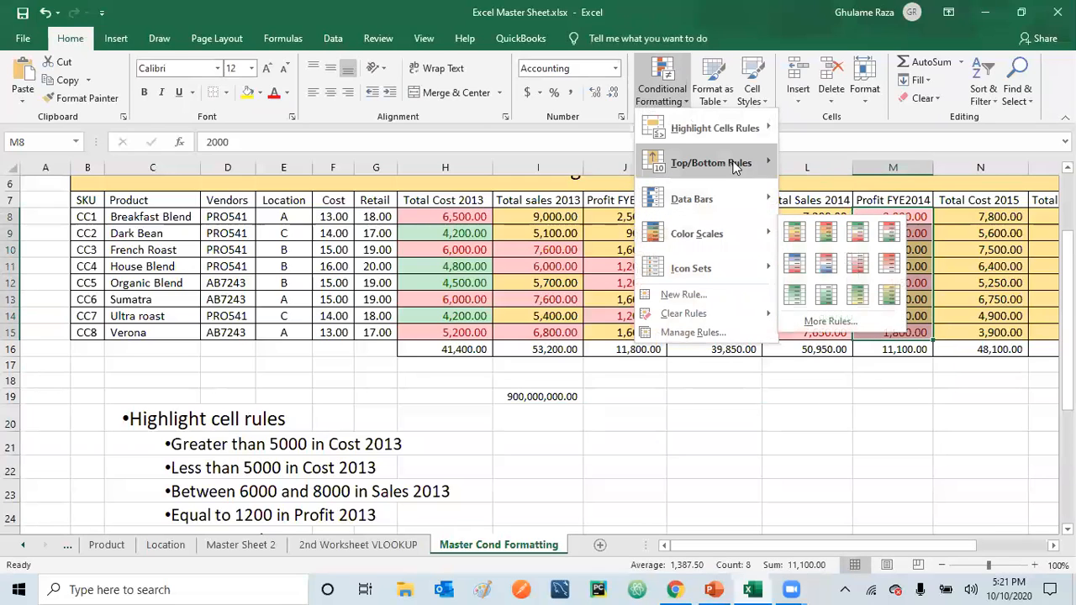
mouse_move(734, 167)
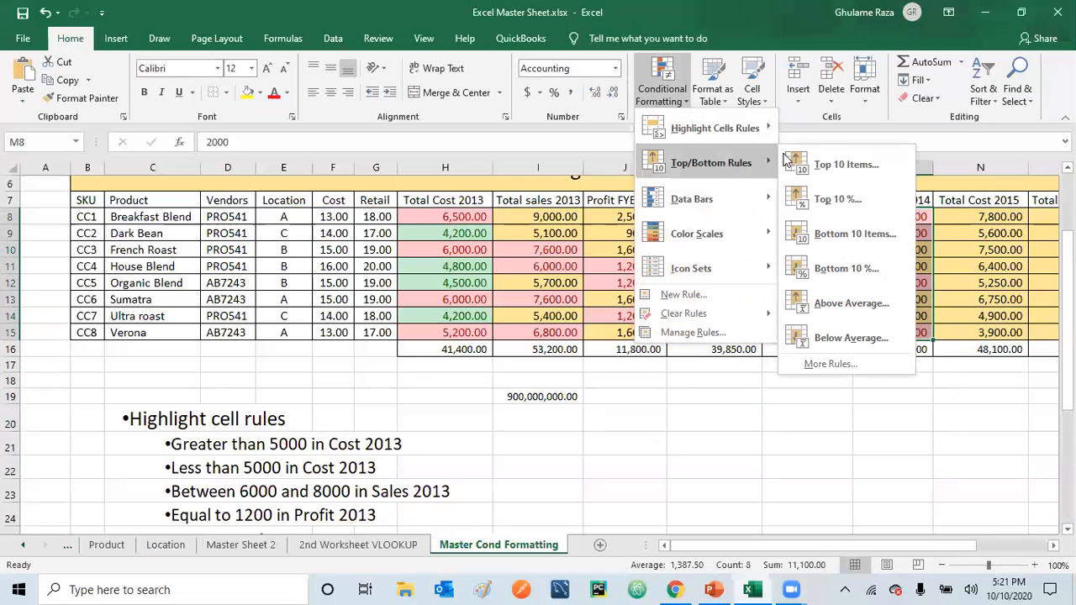
click(851, 338)
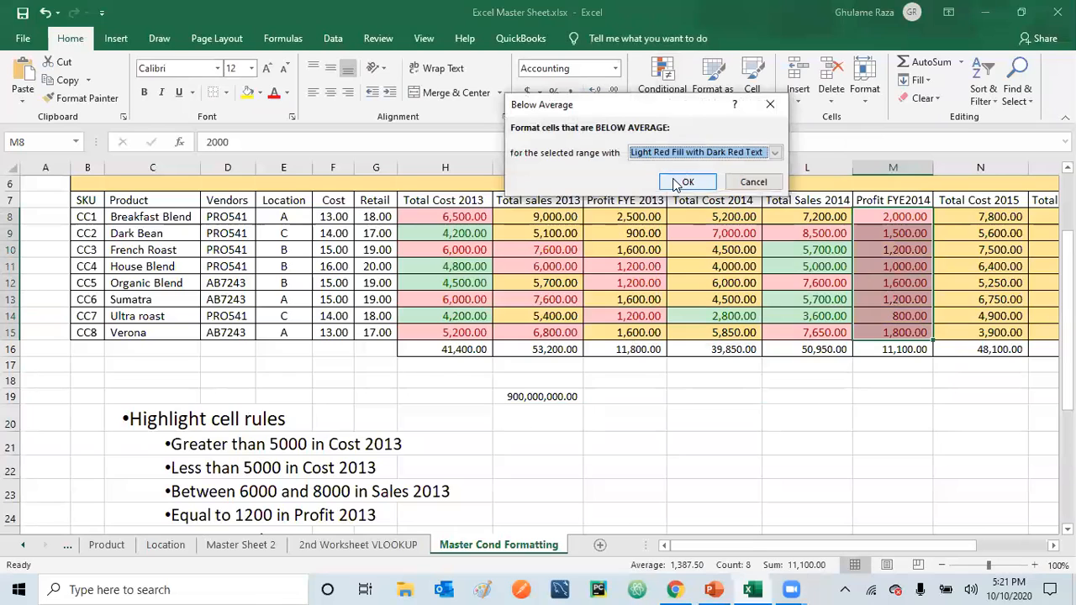
click(774, 152)
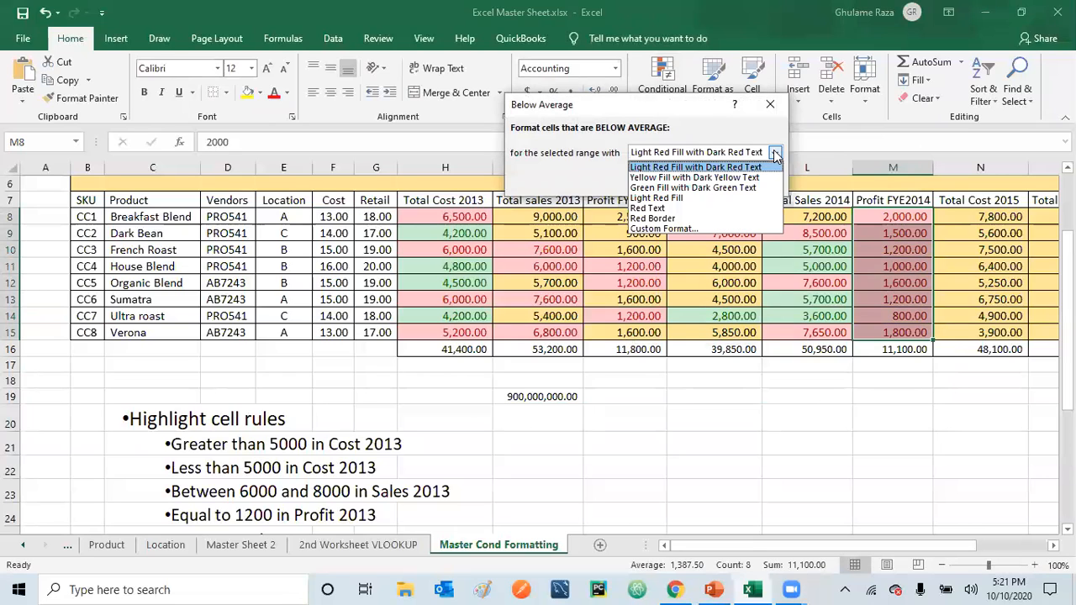
click(723, 187)
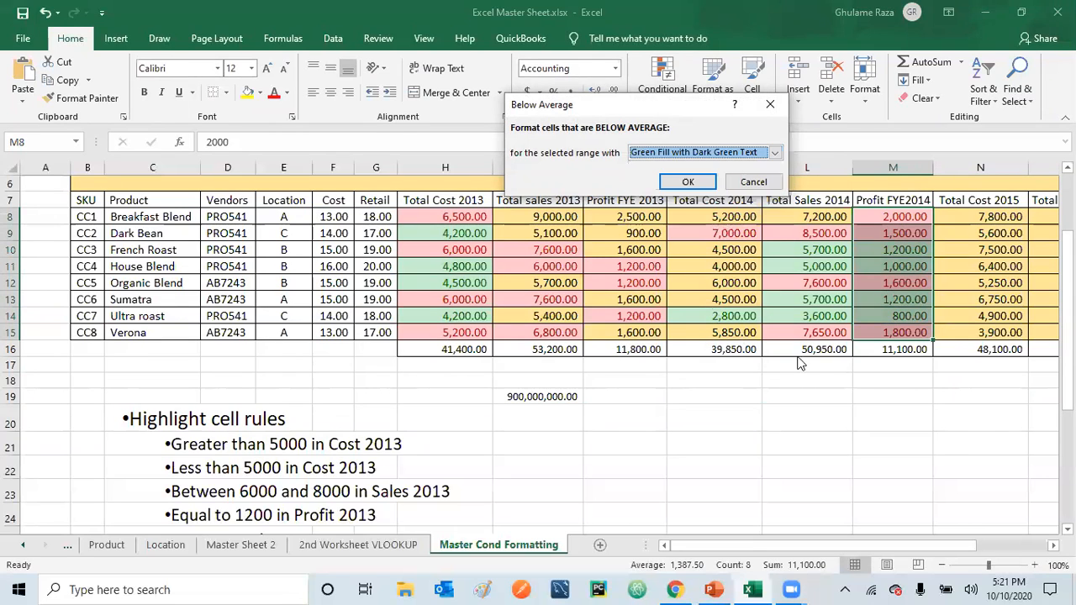
click(690, 182)
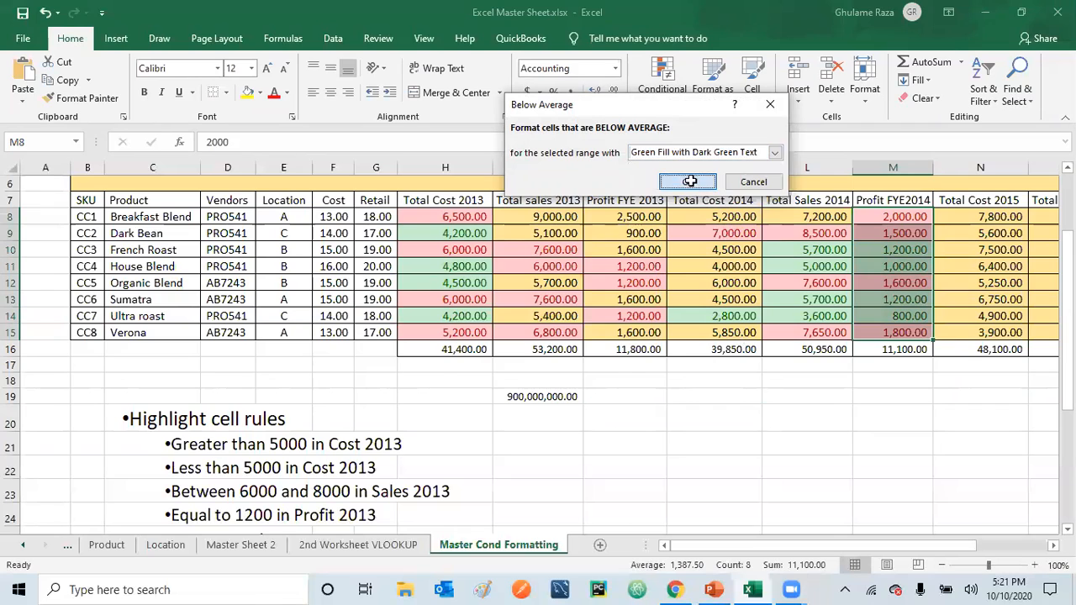
click(828, 439)
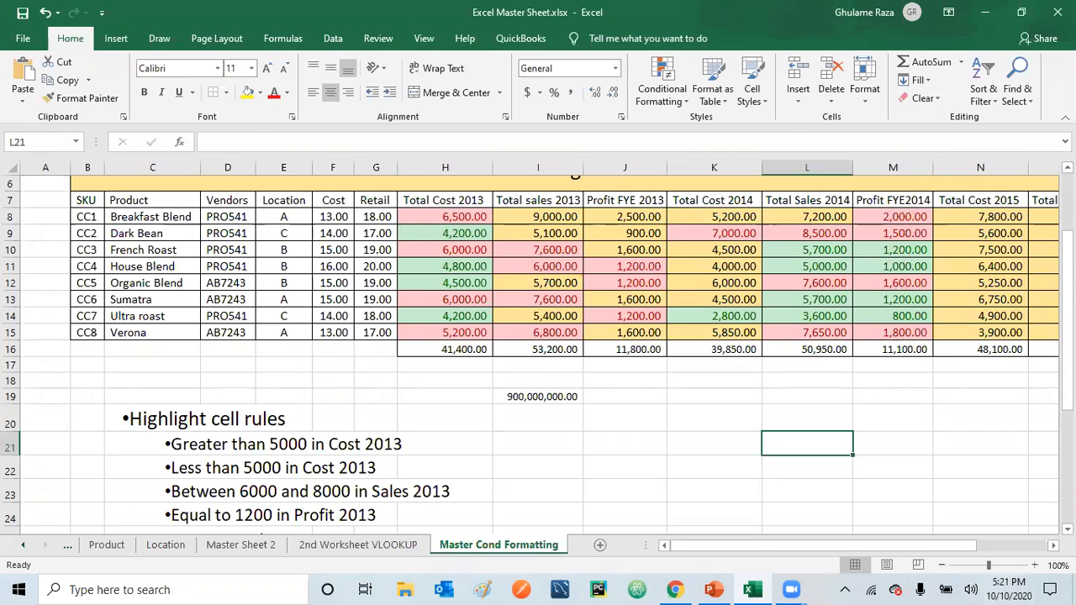
Apply light blue gradient-fill data bars to the Total Sales 2015 values in O8:O15, excluding the total
drag(1068, 402, 1067, 324)
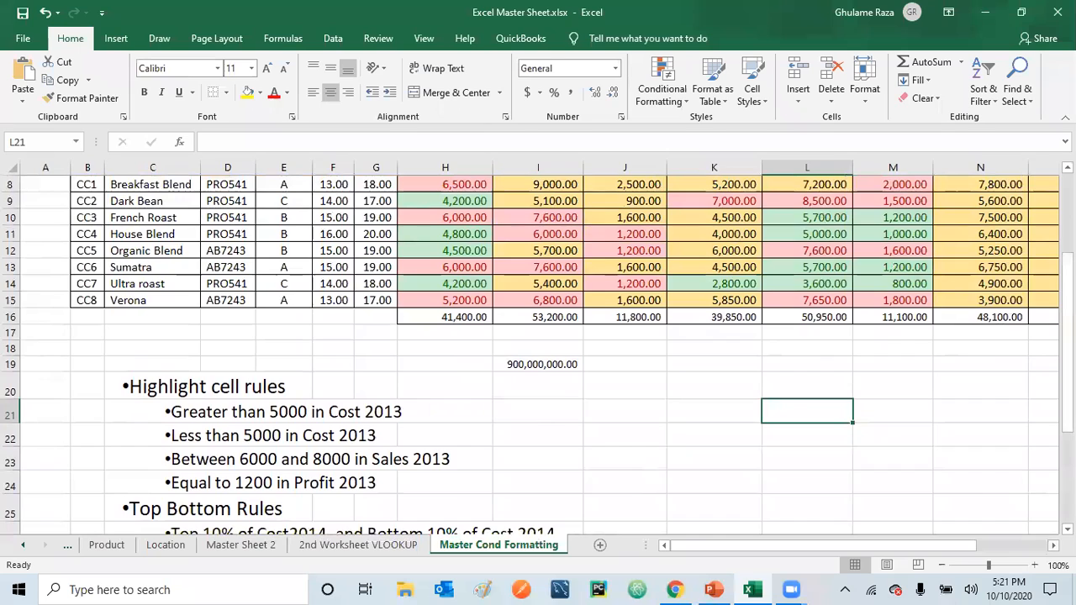
scroll(539, 353, right, 4)
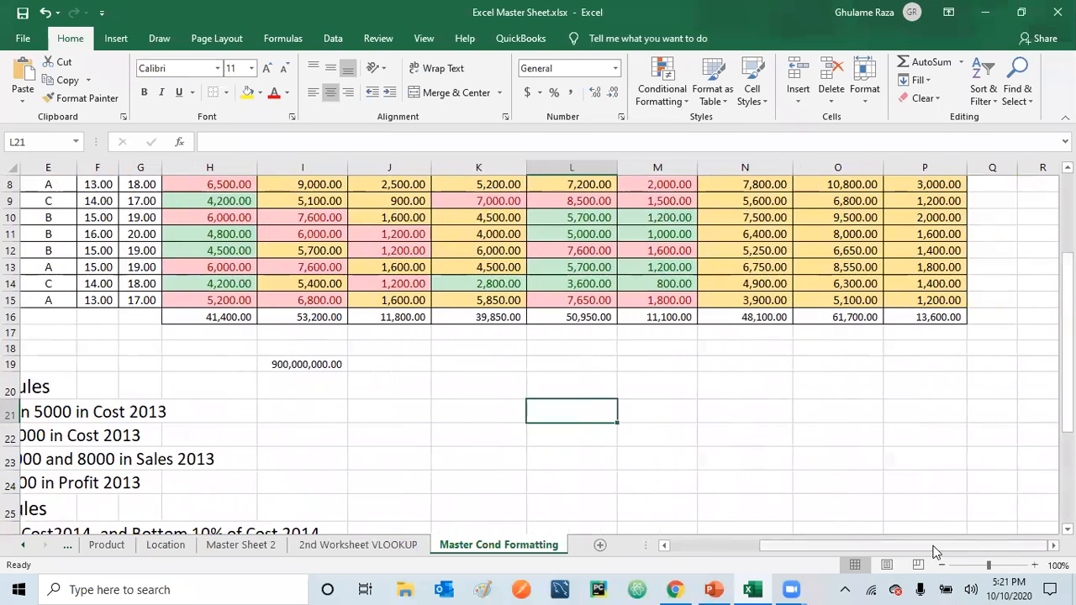
drag(1067, 376, 1067, 468)
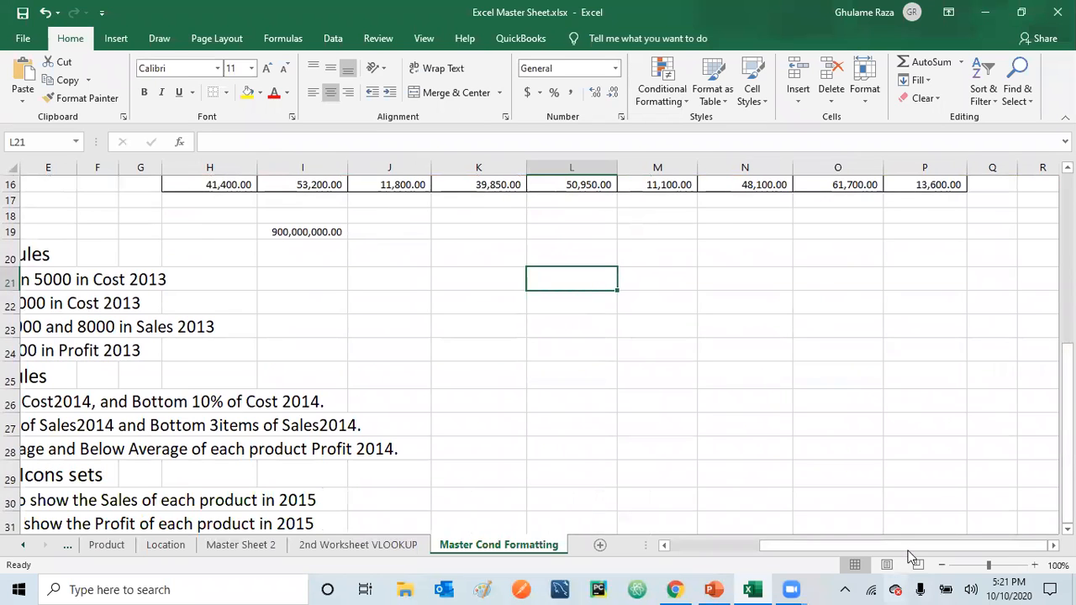
drag(912, 554, 838, 555)
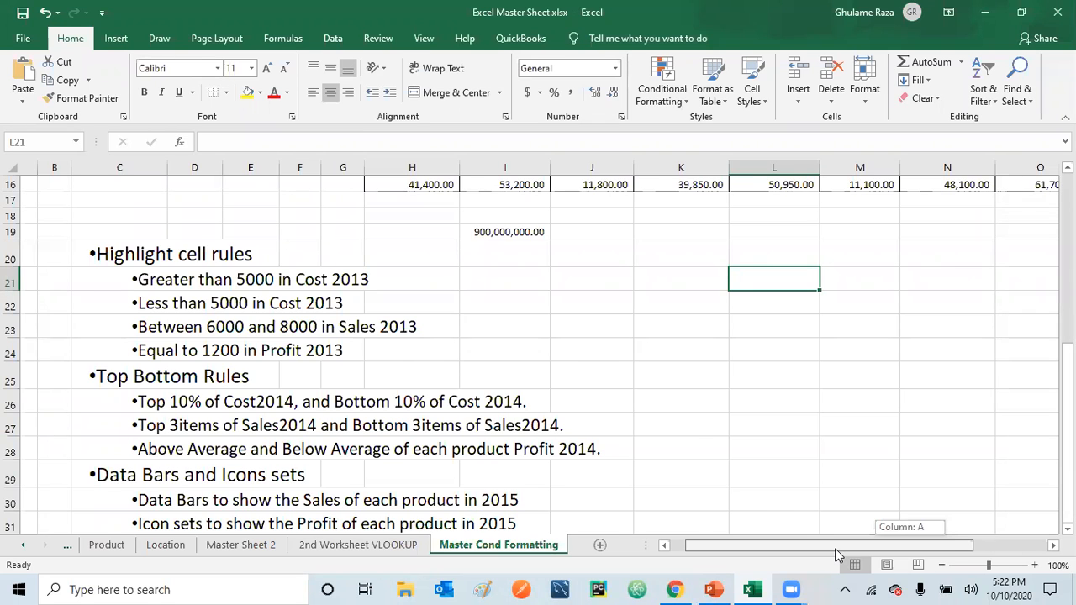
drag(836, 555, 837, 555)
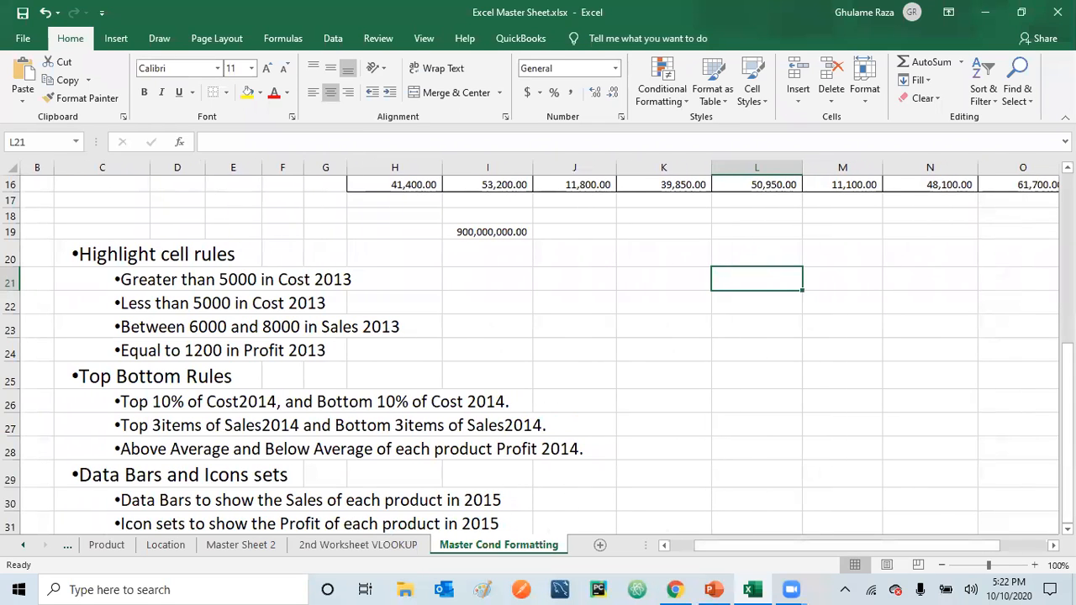
scroll(538, 336, up, 5)
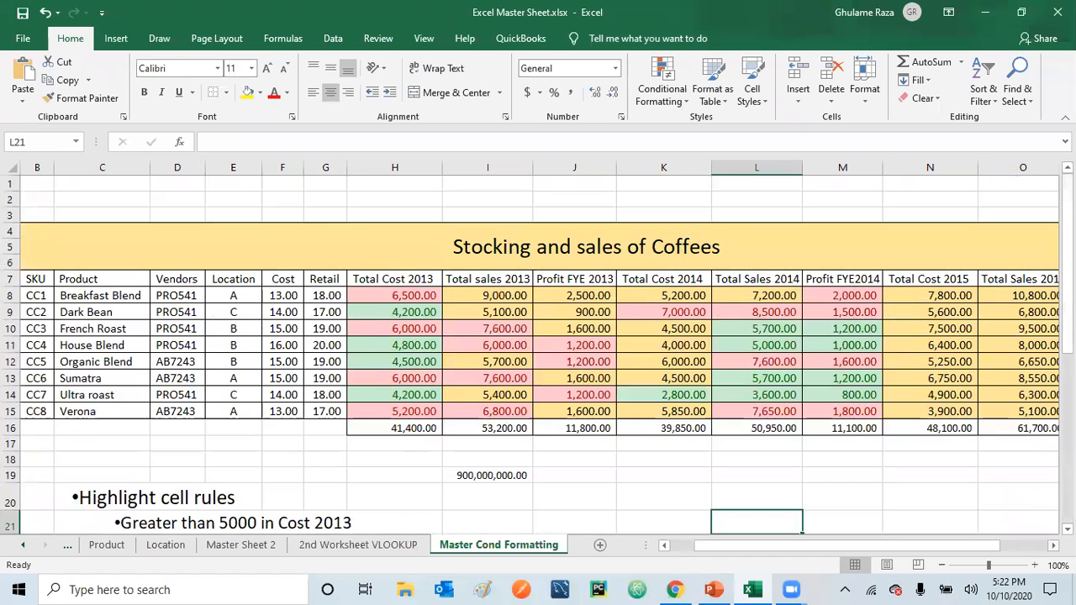
scroll(743, 217, right, 3)
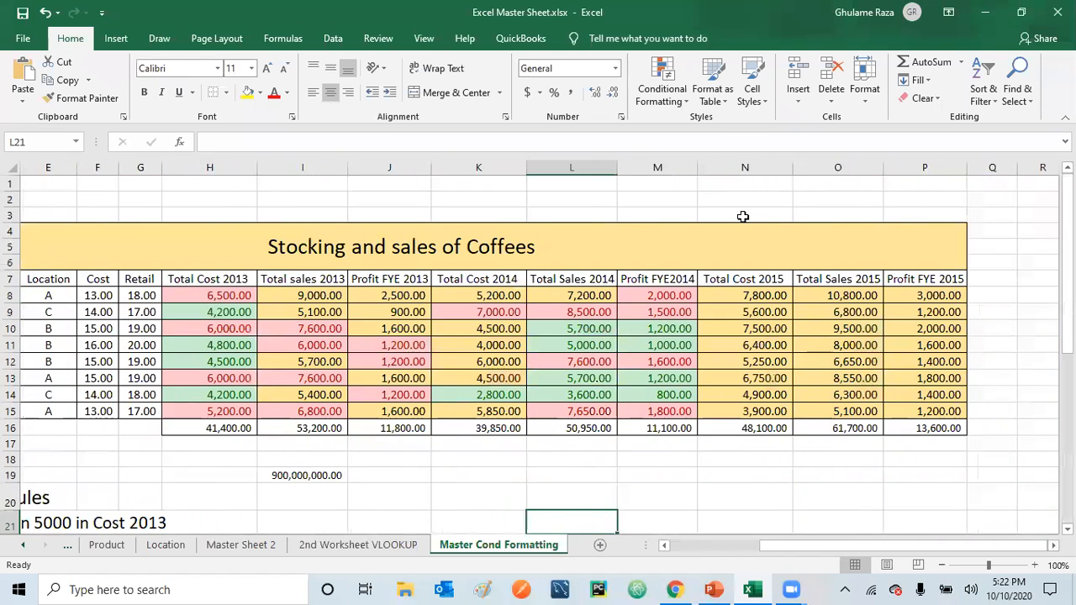
drag(845, 295, 853, 409)
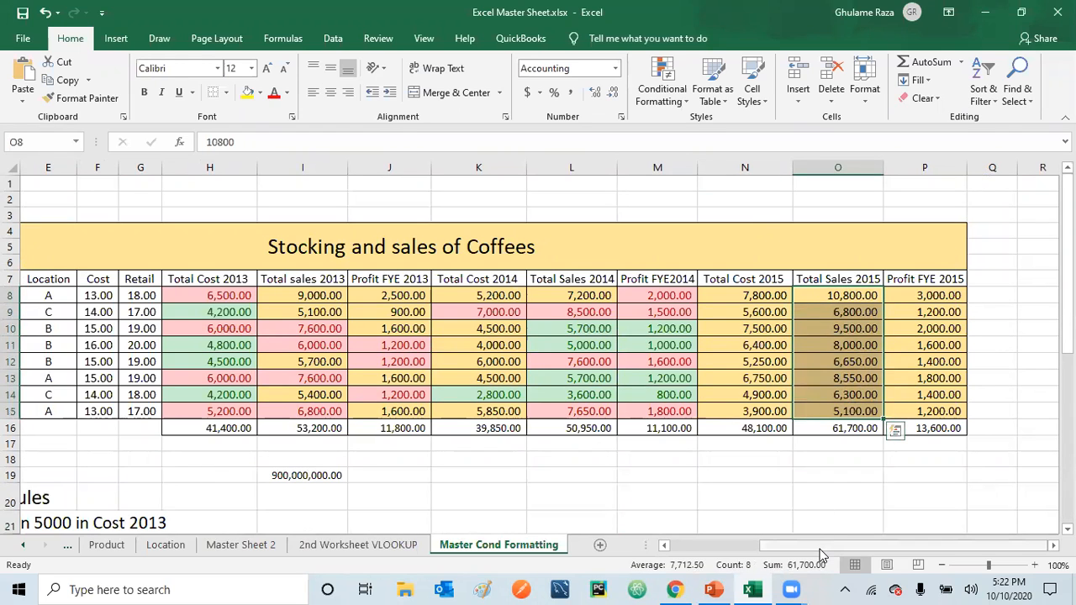
drag(820, 548, 723, 548)
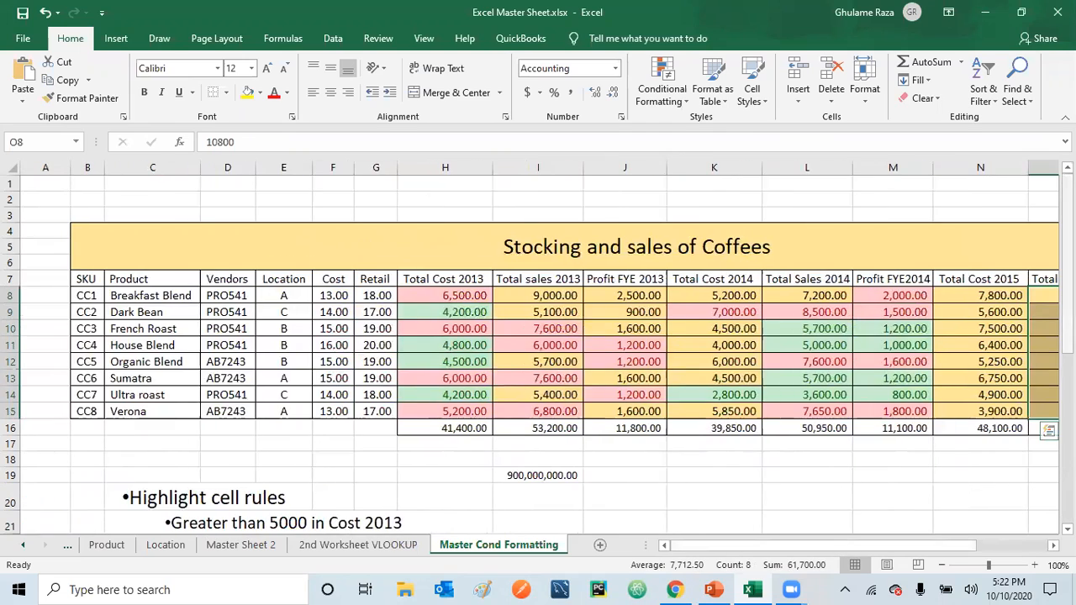
drag(1067, 301, 1067, 336)
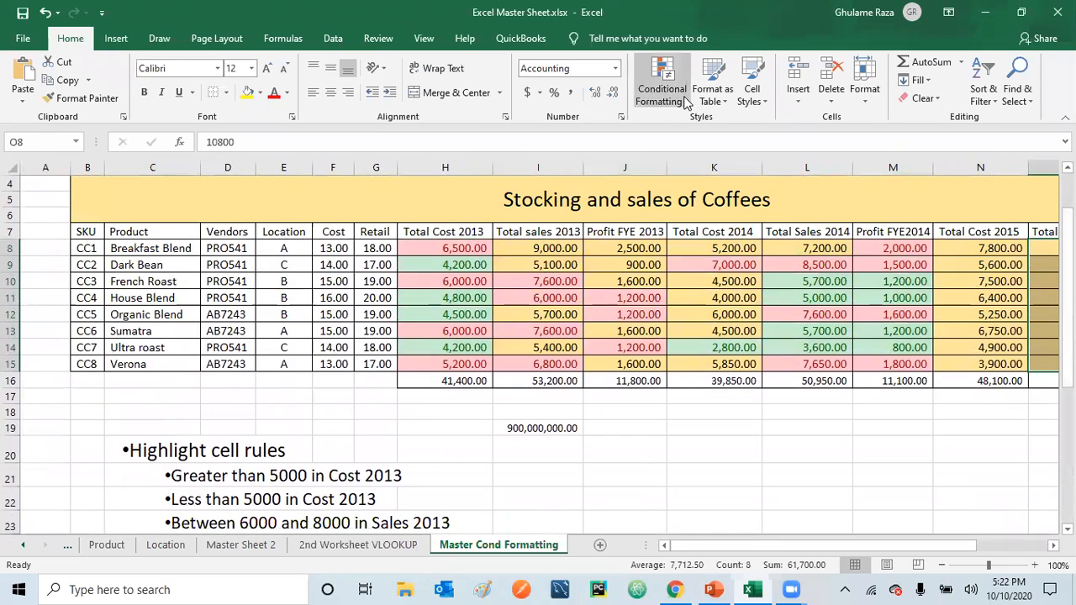
click(686, 101)
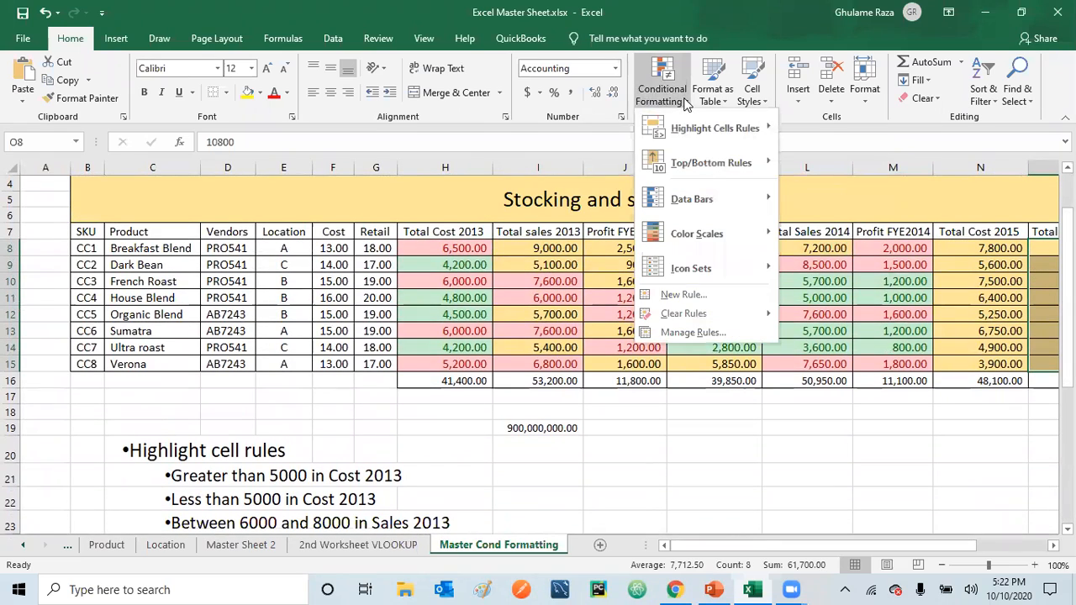
mouse_move(713, 200)
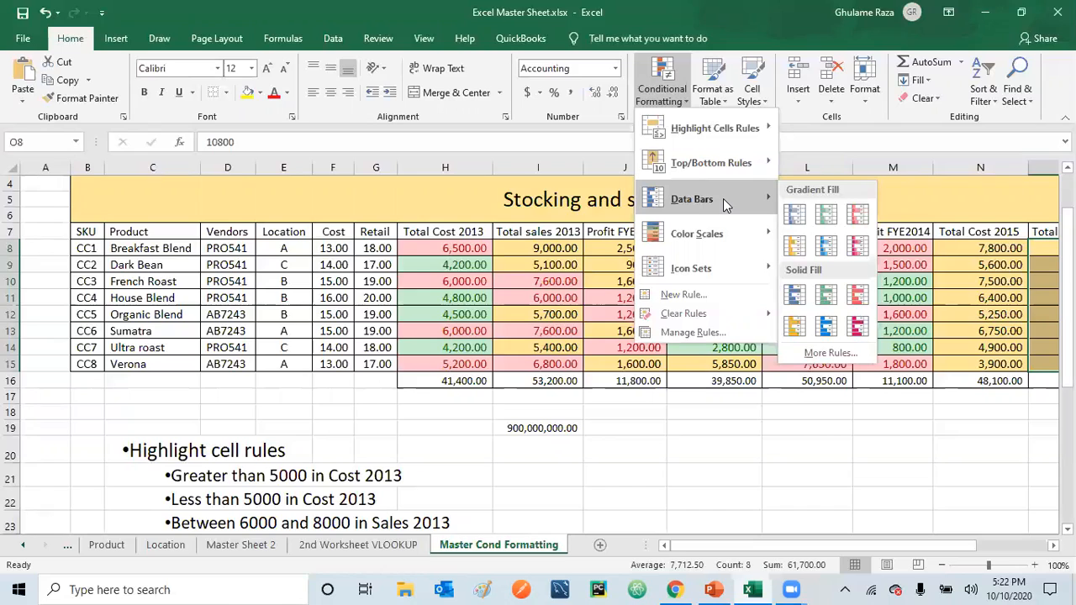
click(827, 247)
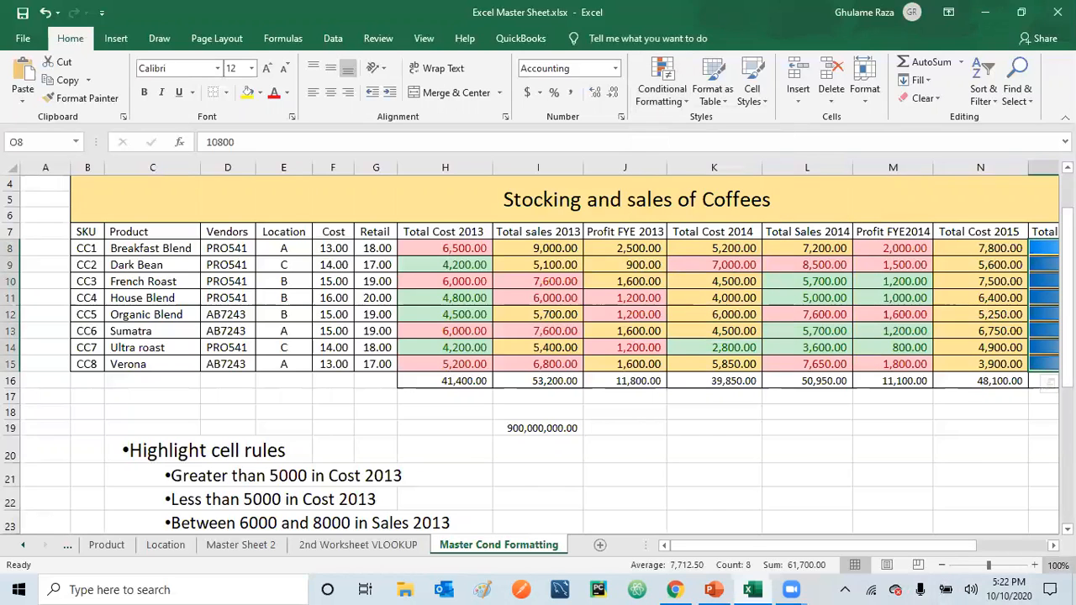
drag(757, 546, 841, 546)
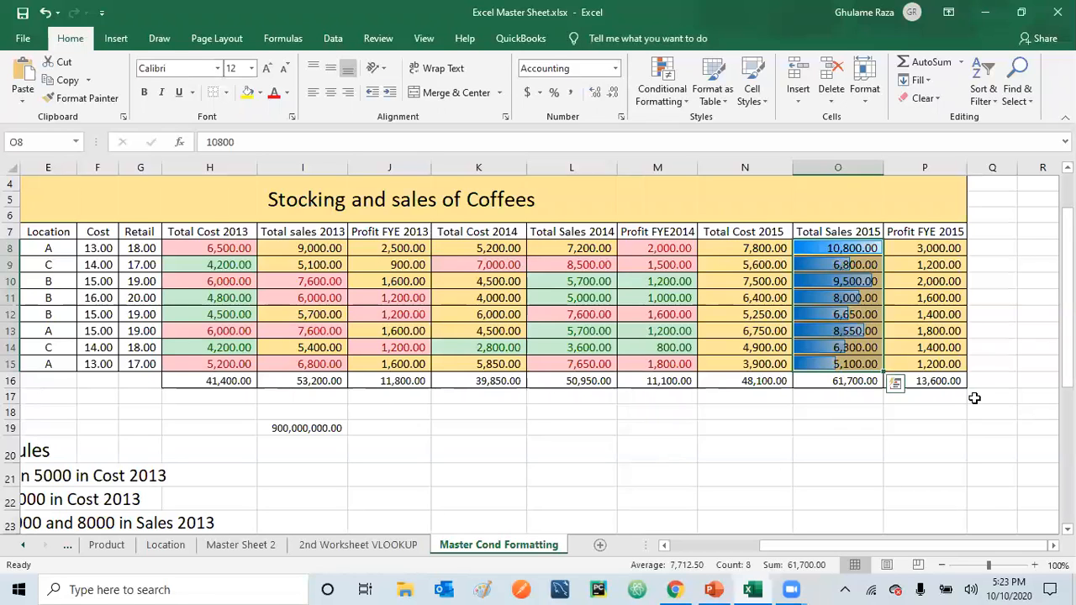
Apply the 3 Arrows (Colored) icon set to the Profit FYE 2015 values in P8:P15, excluding the total
drag(964, 548, 887, 548)
drag(1068, 361, 1068, 328)
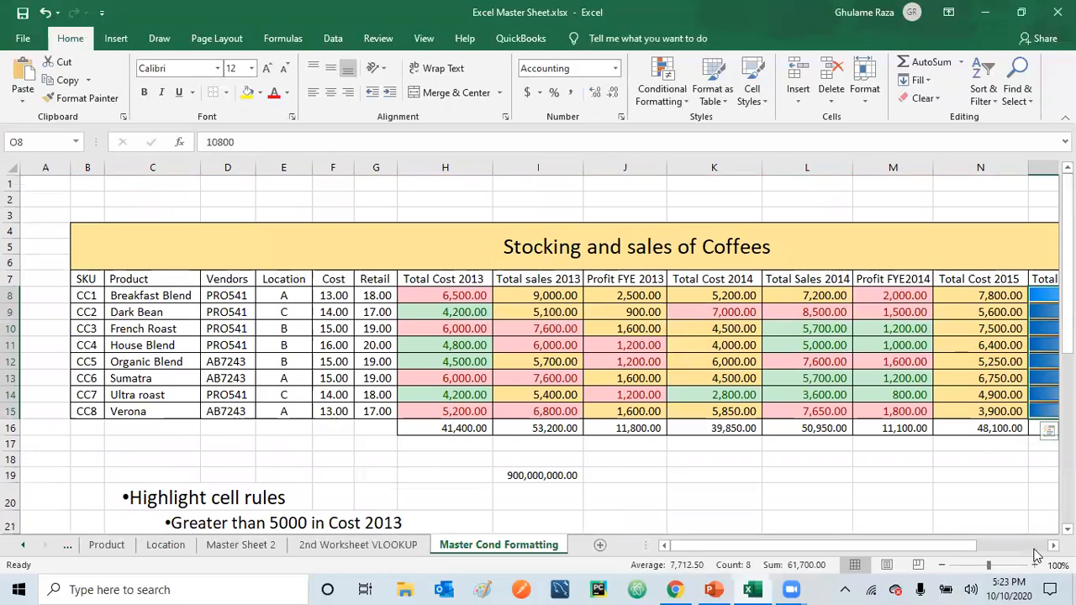
scroll(852, 373, right, 3)
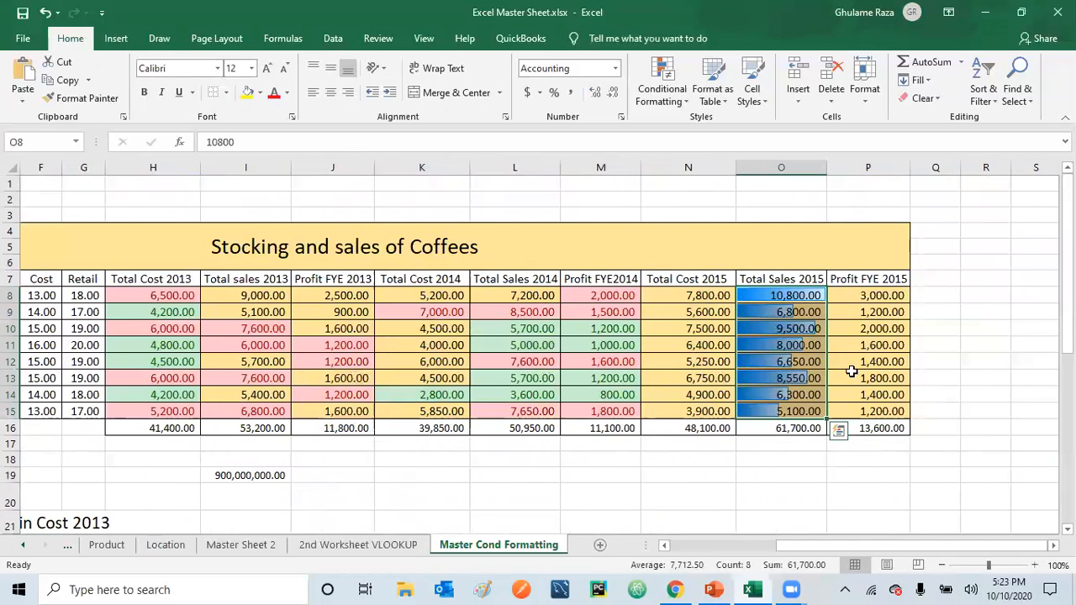
drag(876, 297, 878, 412)
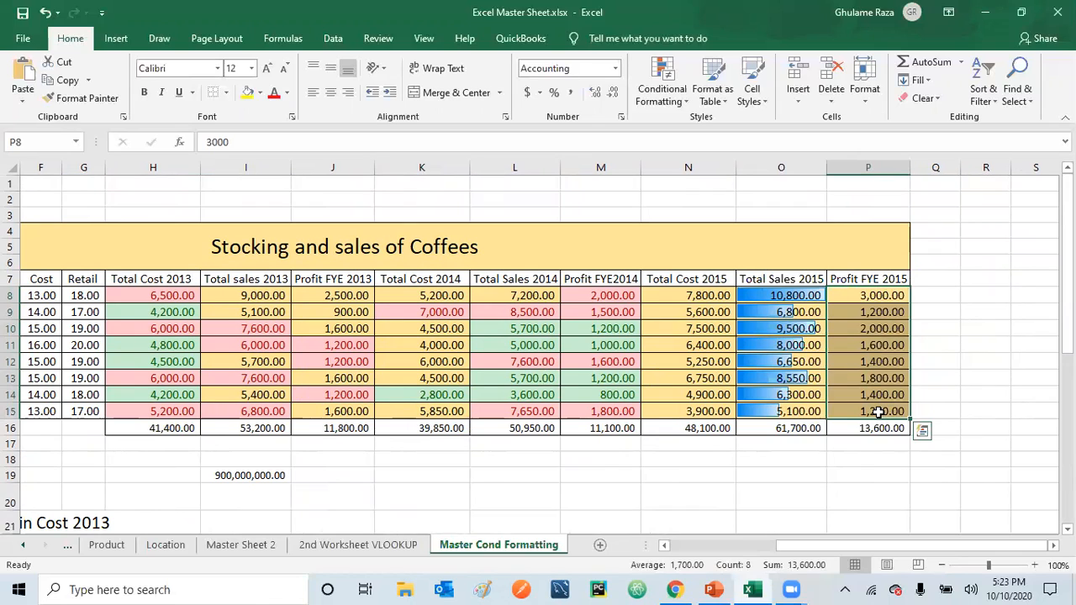
click(680, 101)
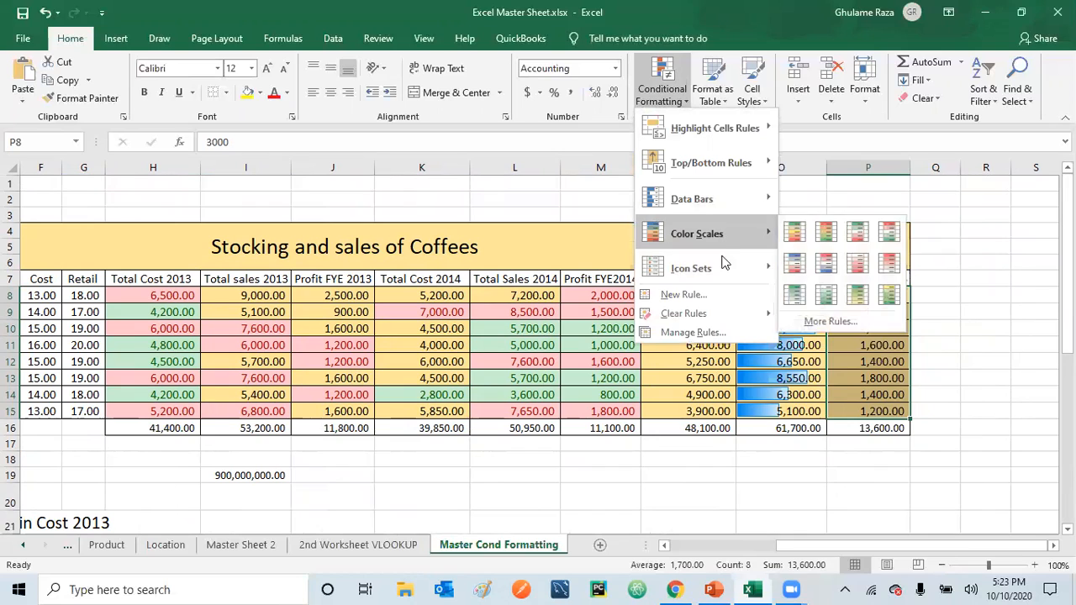
mouse_move(725, 276)
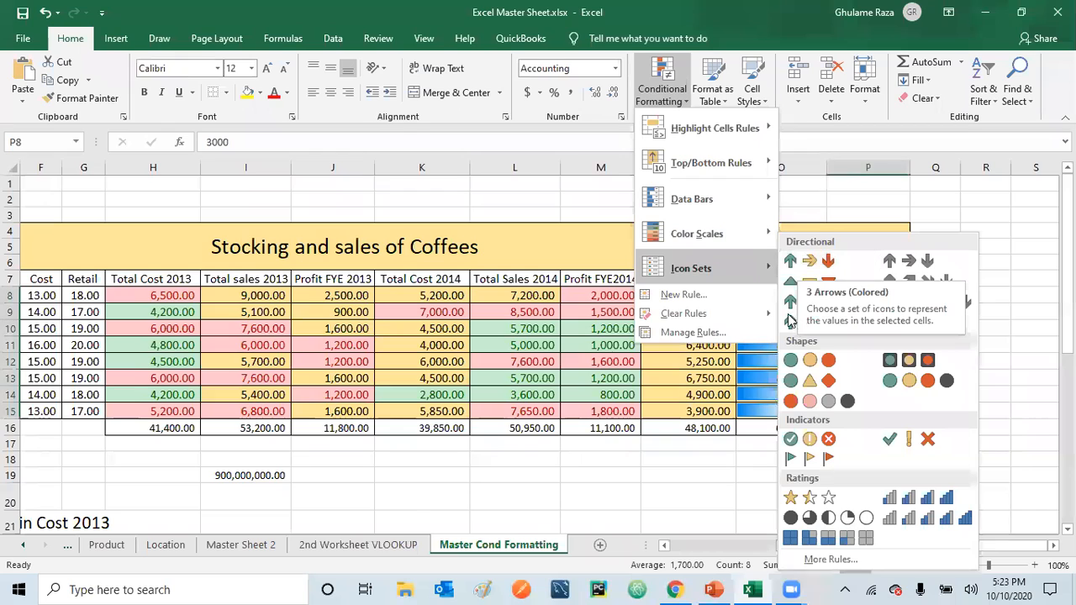
click(822, 263)
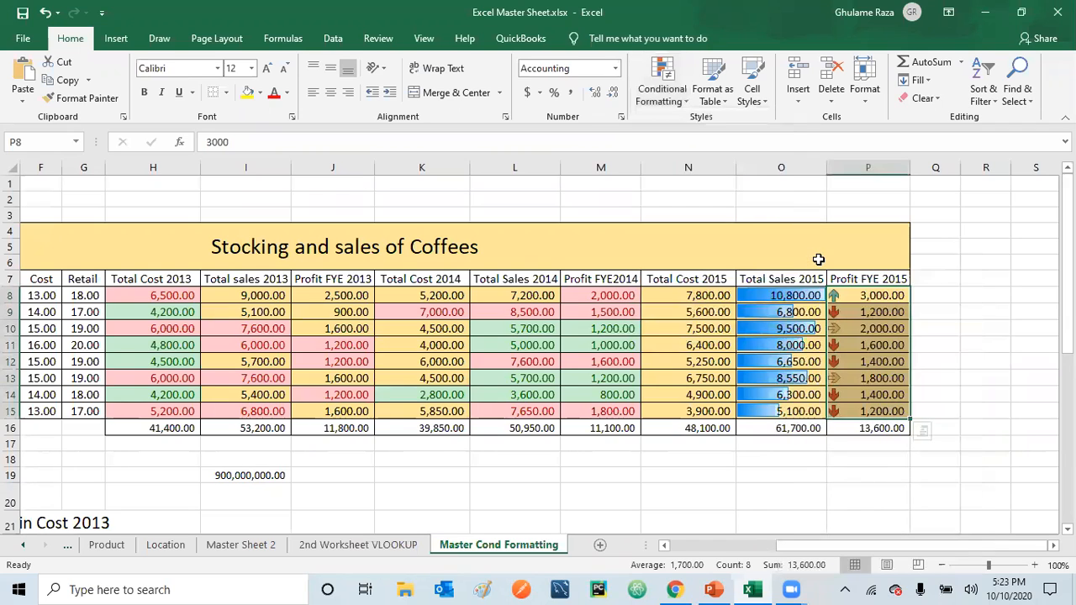
click(969, 431)
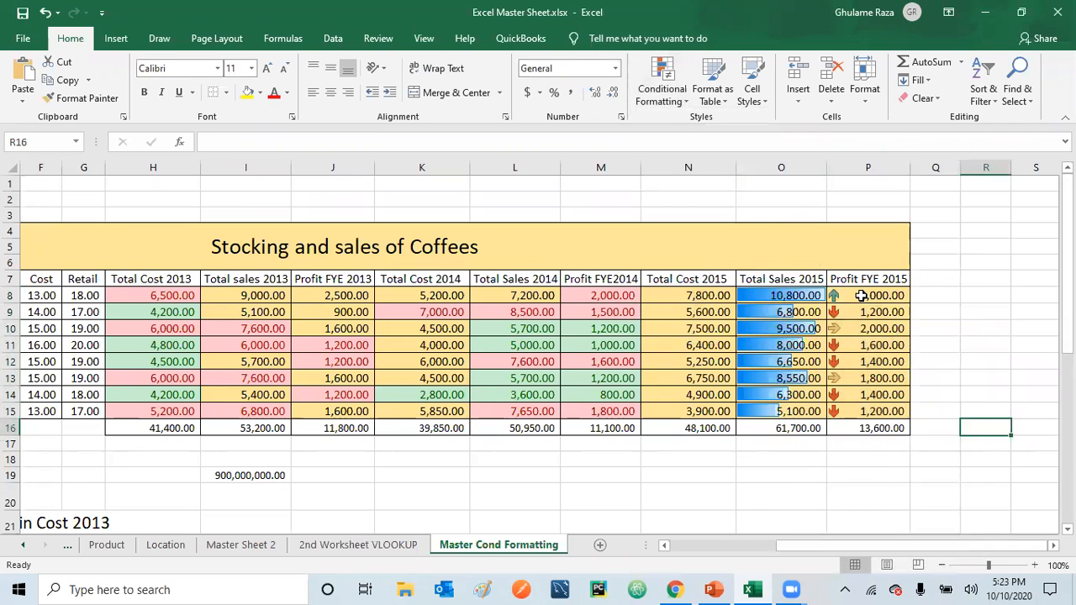